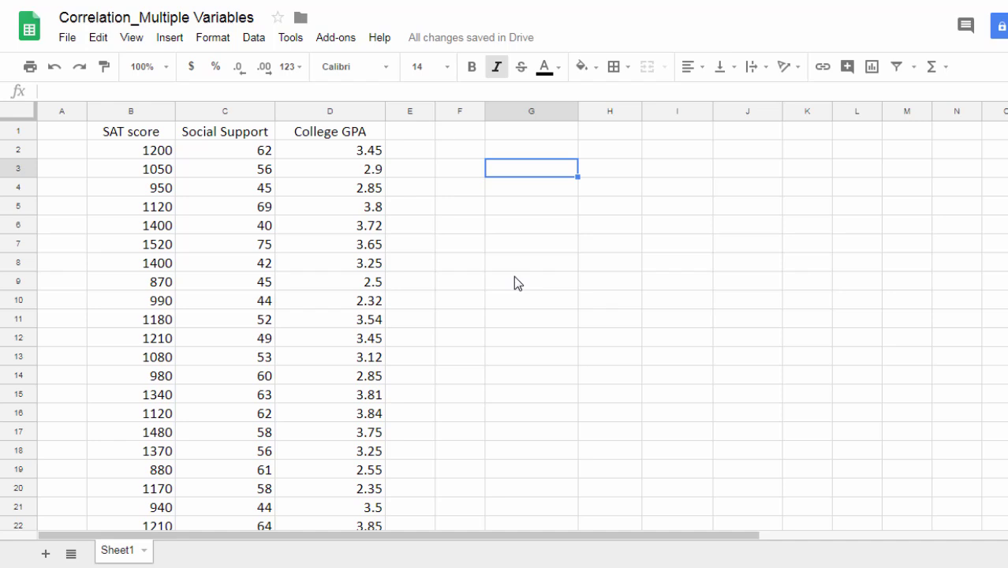
Step: Review the SAT score, Social Support and College GPA headers in row 1 and the pairs of variables they form
left_click_drag(126, 138, 317, 142)
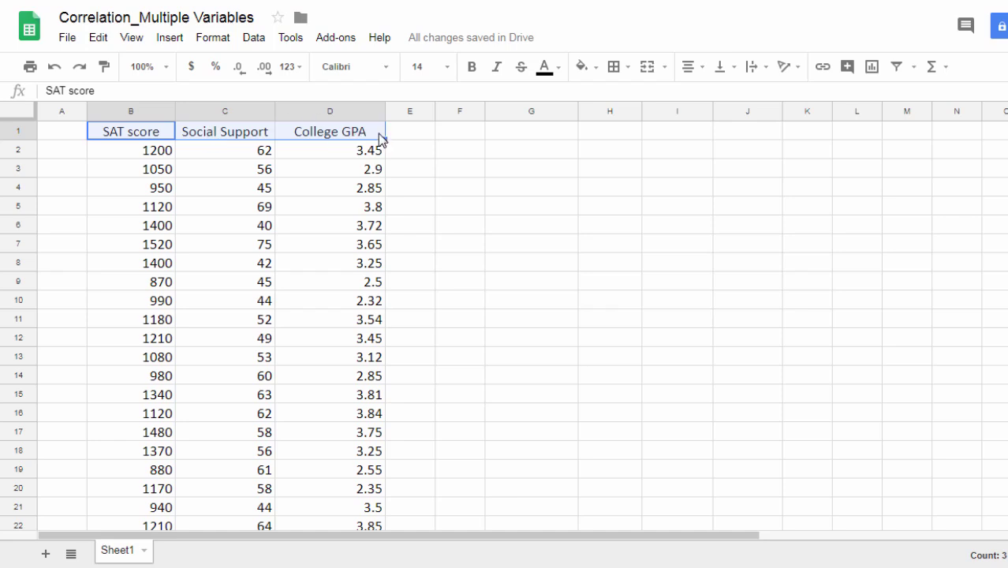
left_click(433, 138)
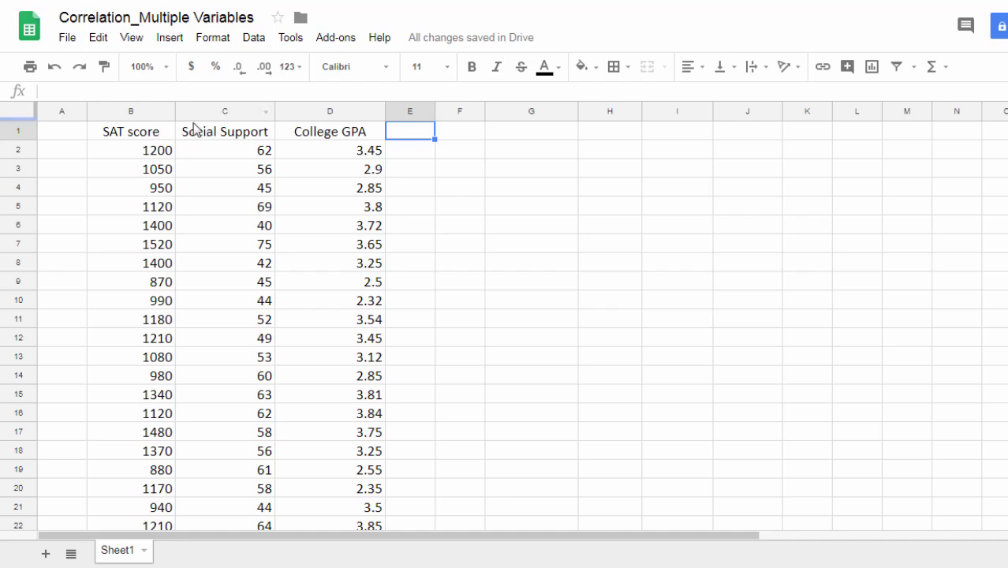
left_click_drag(167, 139, 228, 138)
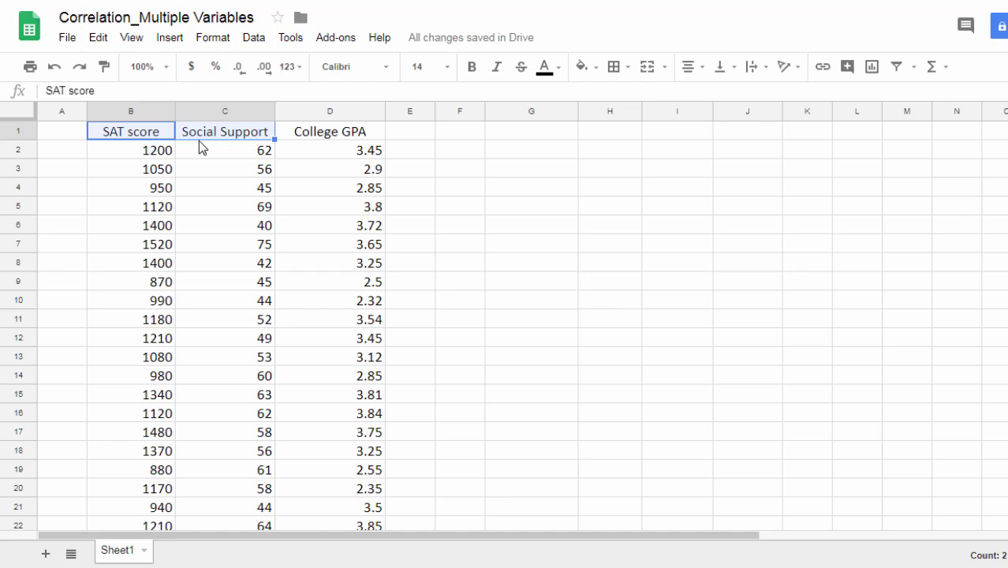
left_click(147, 137)
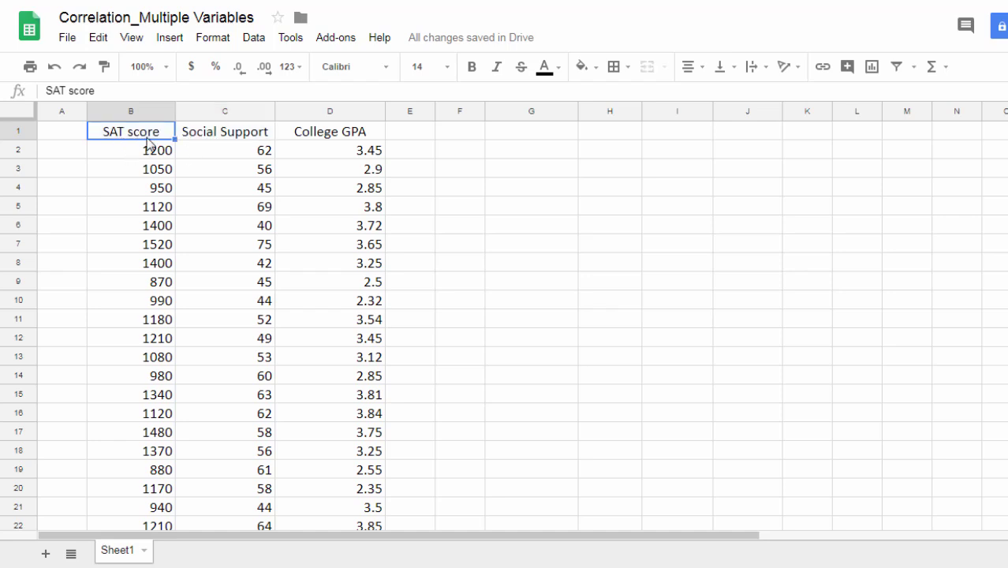
left_click(295, 142, "ctrl")
left_click(200, 140)
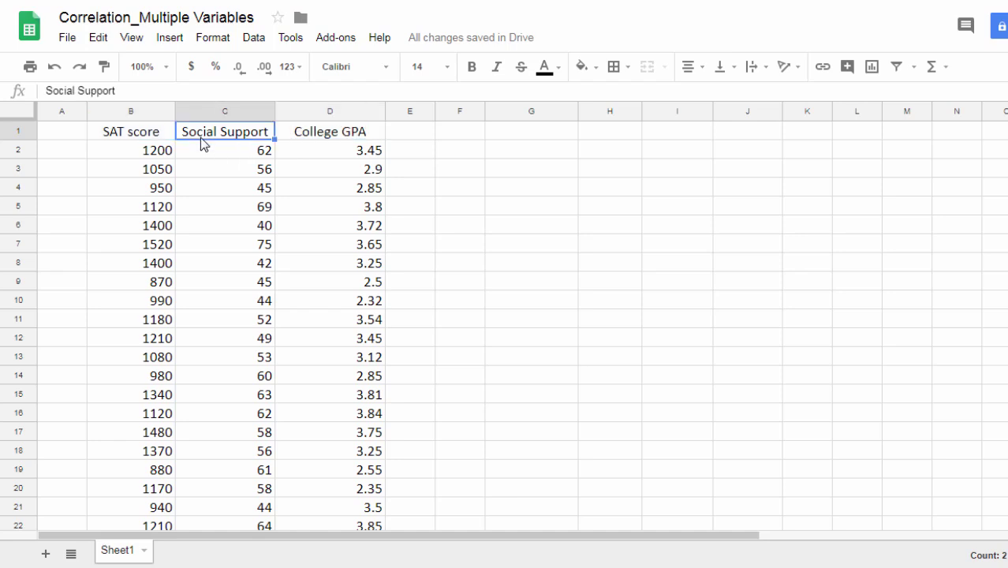
left_click(304, 132, "ctrl")
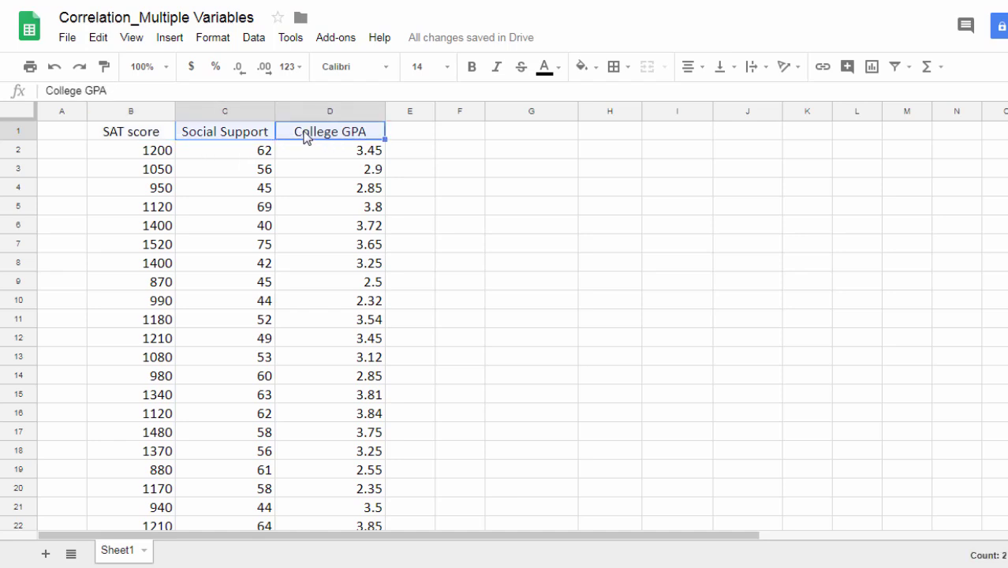
left_click(430, 166)
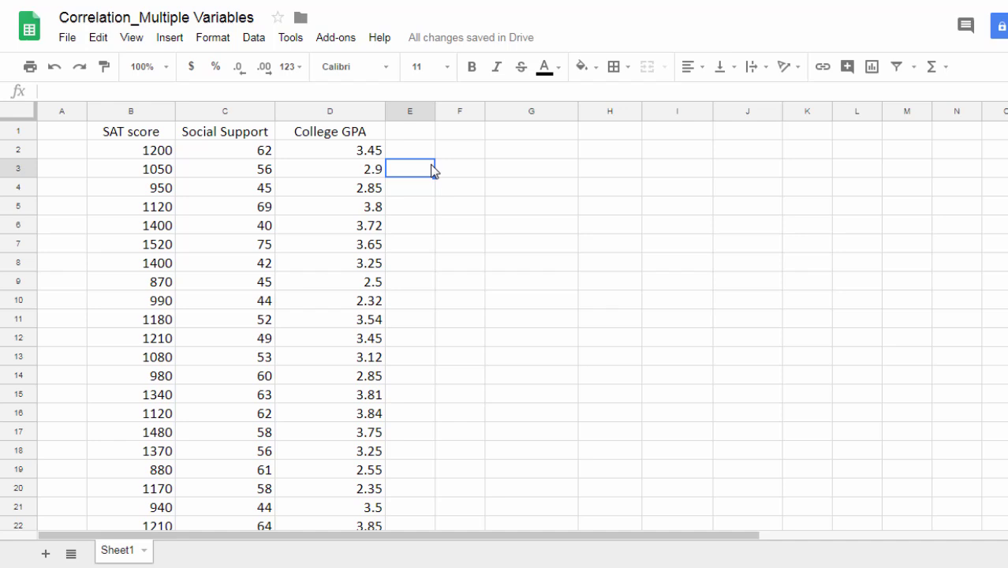
Step: Copy the three variable headers from B1:D1 into the row starting at G2
left_click_drag(135, 140, 311, 136)
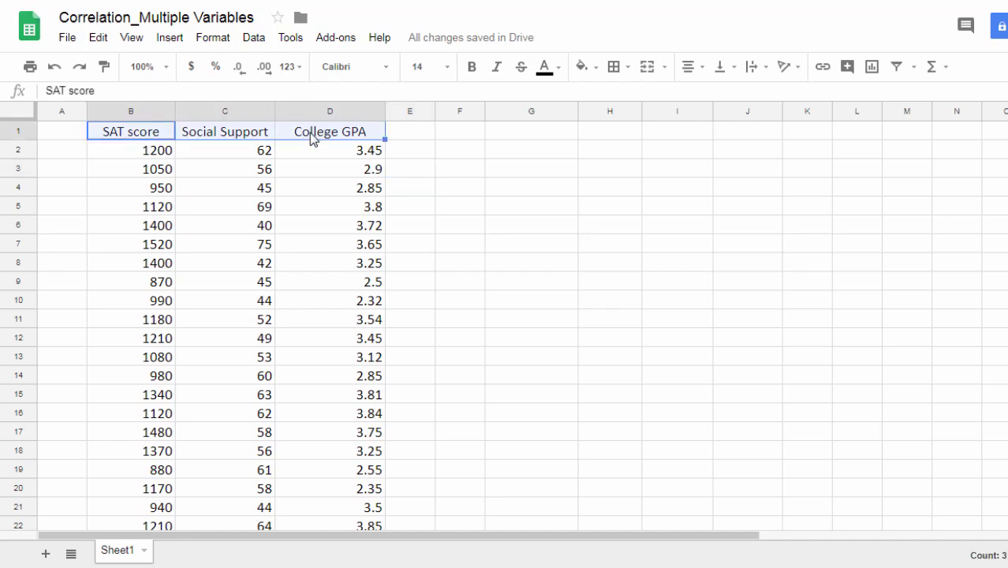
key("ctrl+c")
left_click(544, 150)
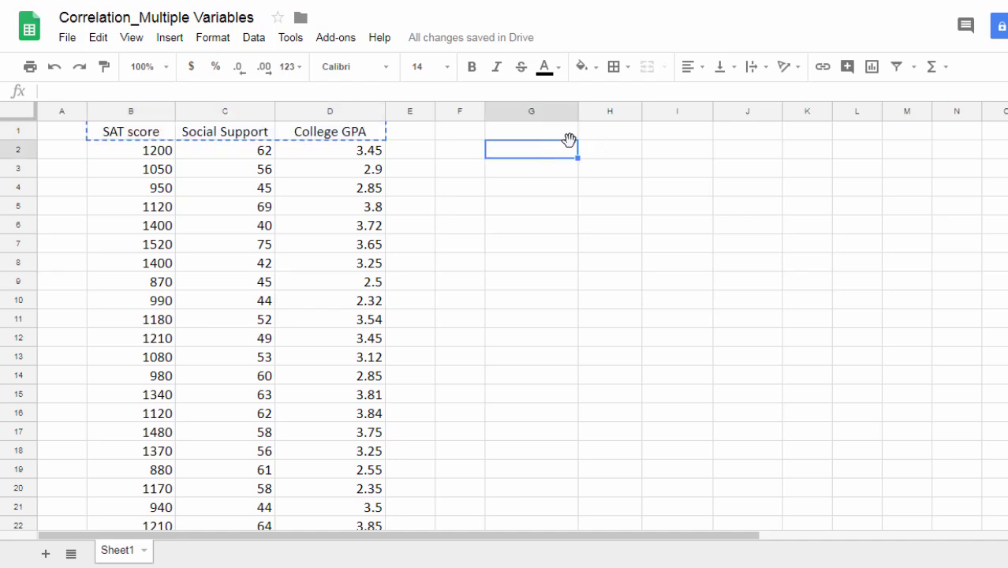
key("ctrl+v")
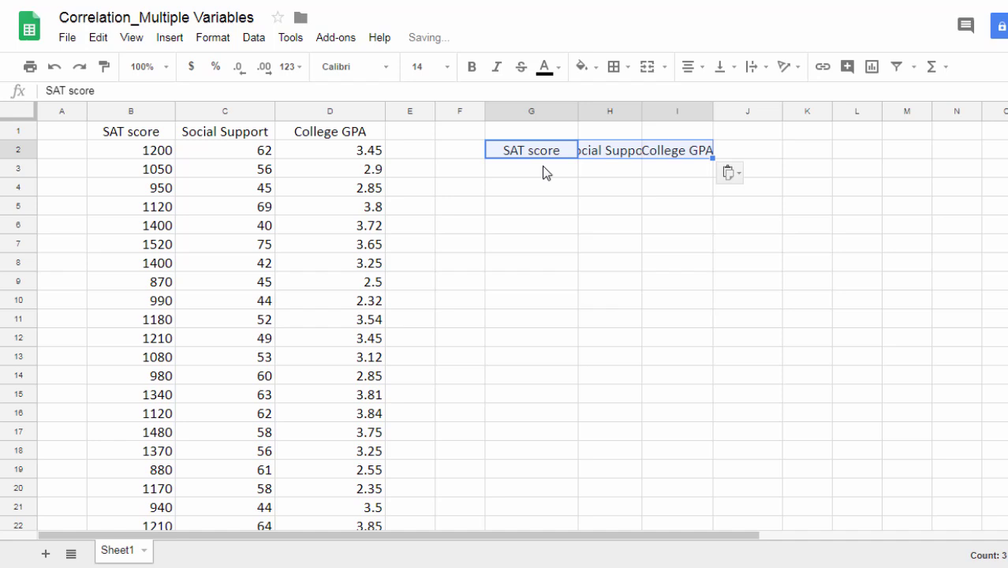
Step: Paste the copied headers transposed as row labels, starting at cell F3
left_click(456, 167)
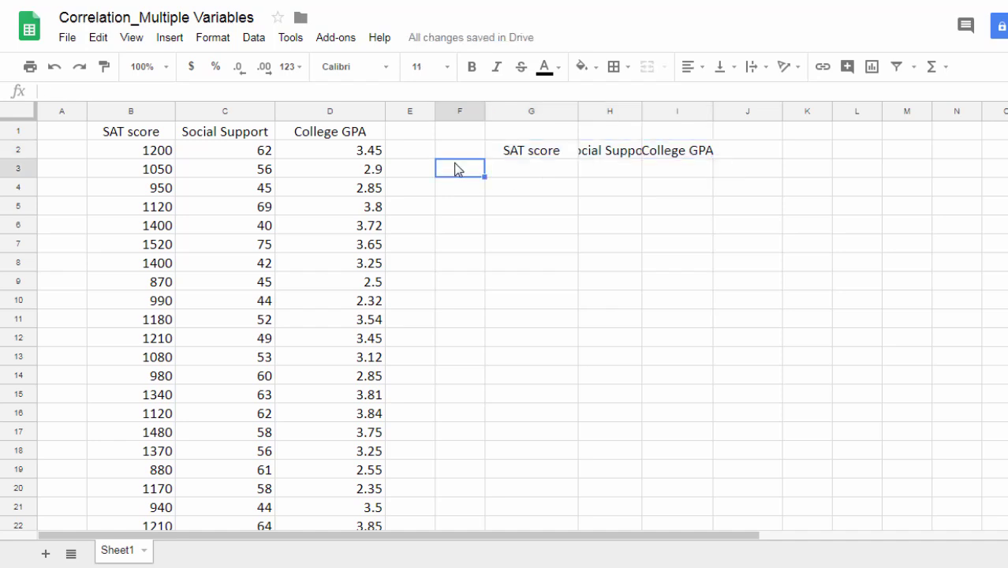
left_click_drag(455, 168, 458, 210)
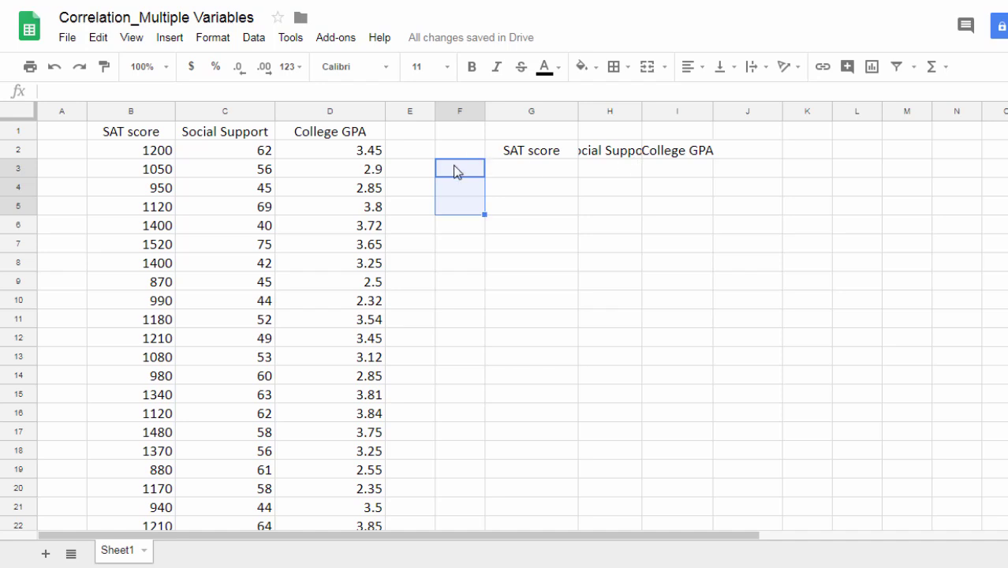
left_click(455, 170)
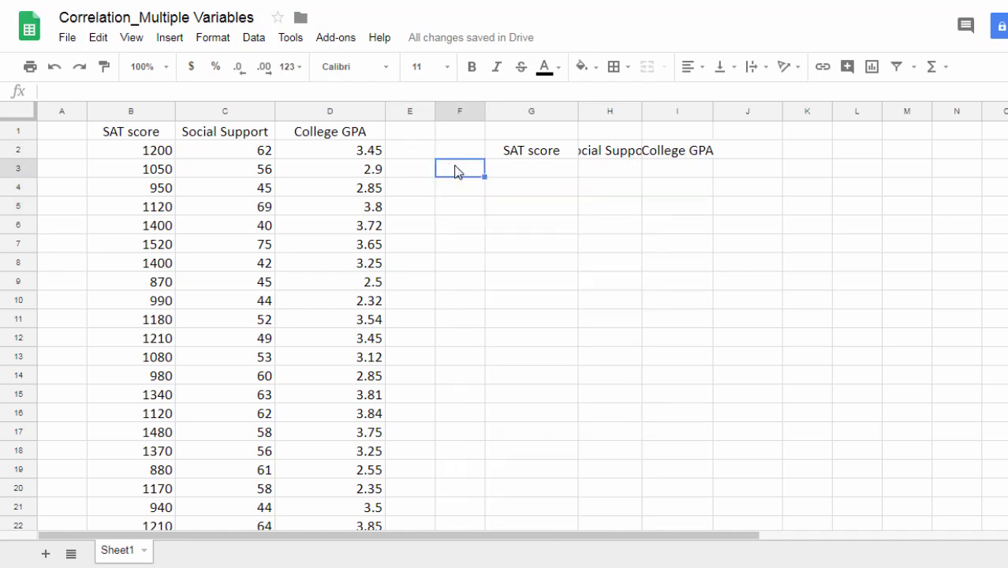
right_click(455, 170)
mouse_move(528, 252)
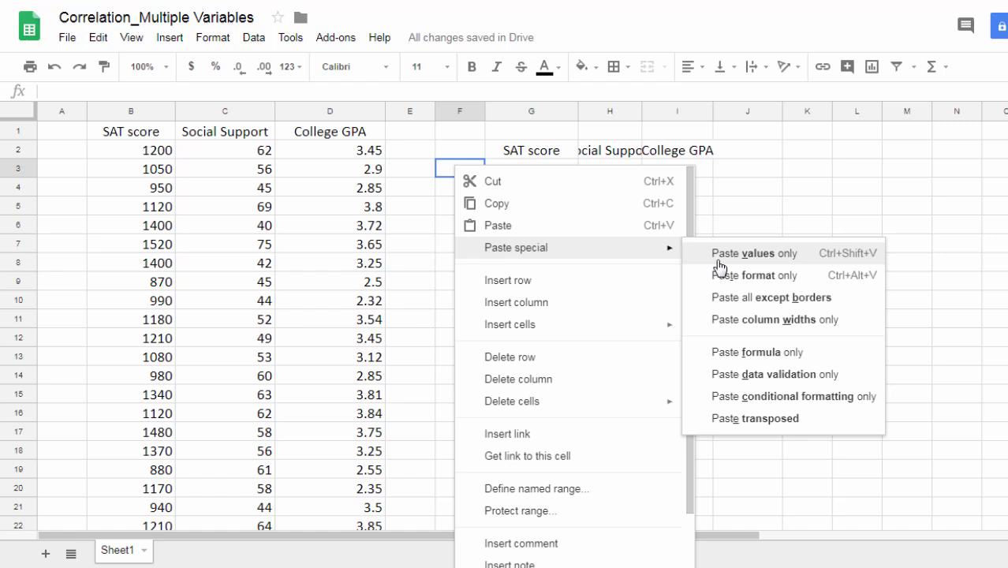
left_click(816, 426)
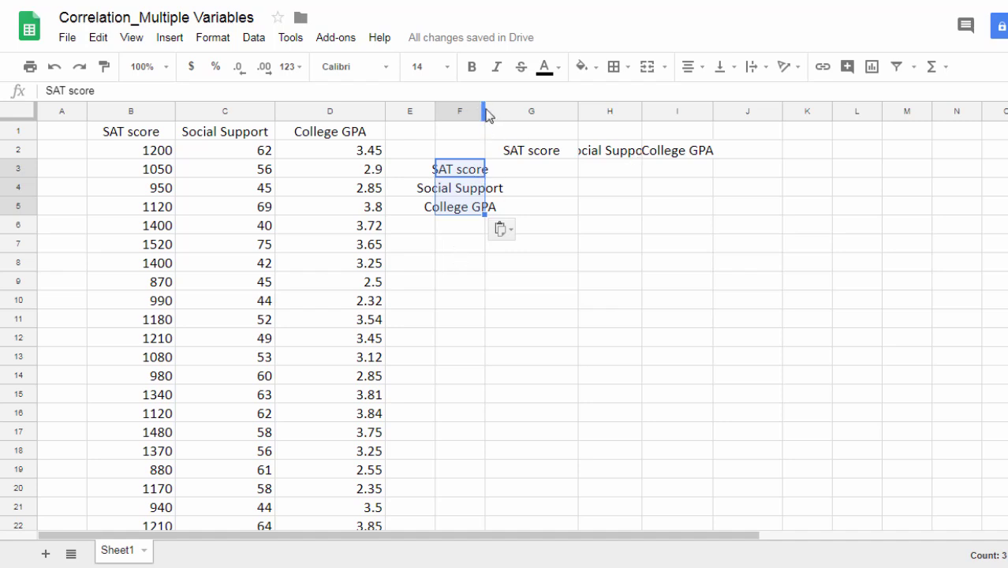
Step: Widen column F to fit the longest label and left-align the row labels in F3:F5
left_click_drag(485, 115, 533, 115)
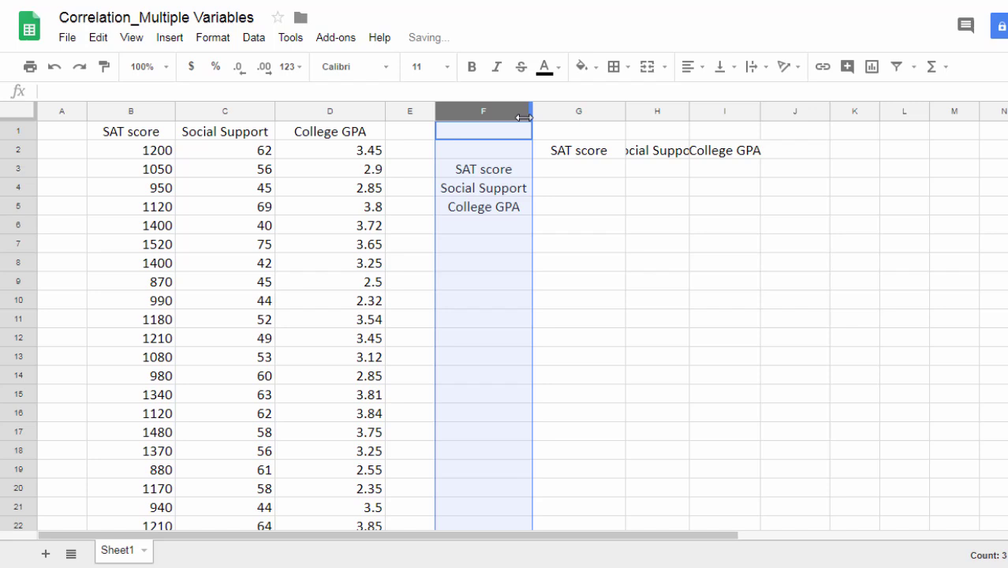
left_click_drag(477, 167, 479, 209)
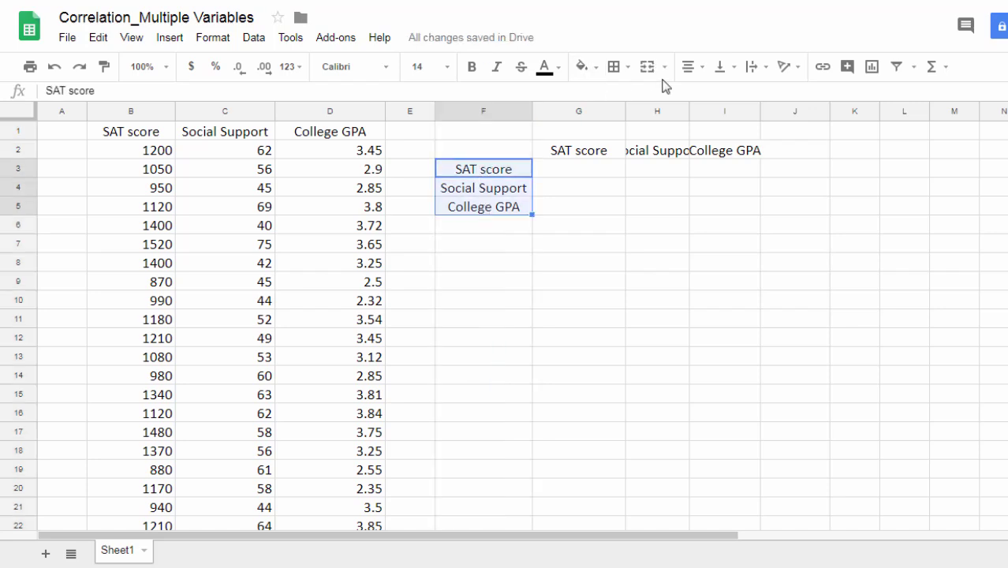
left_click(699, 69)
left_click(693, 97)
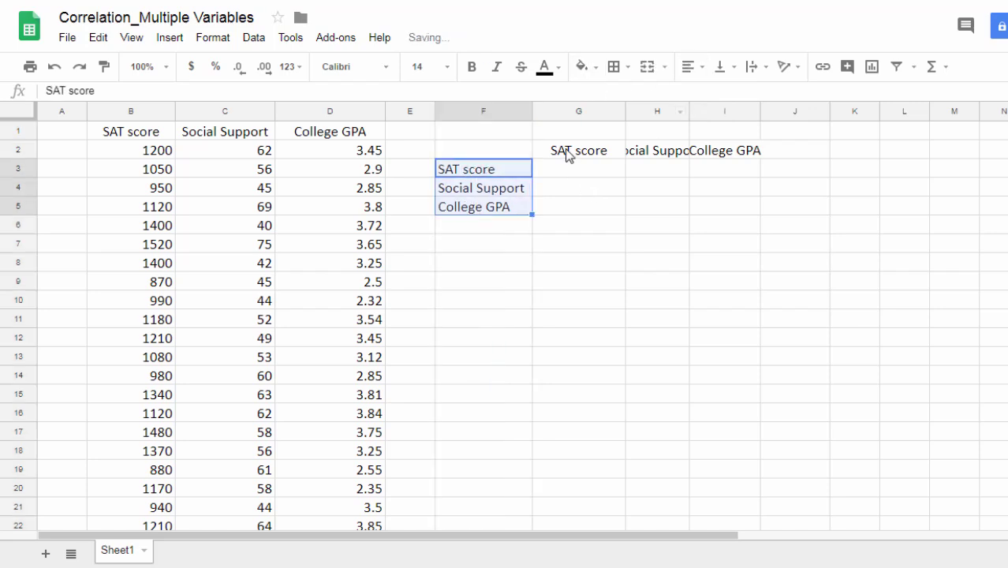
Step: Wrap the text of the Social Support and College GPA headings in H2:I2, and slightly narrow columns I and G
left_click(568, 153)
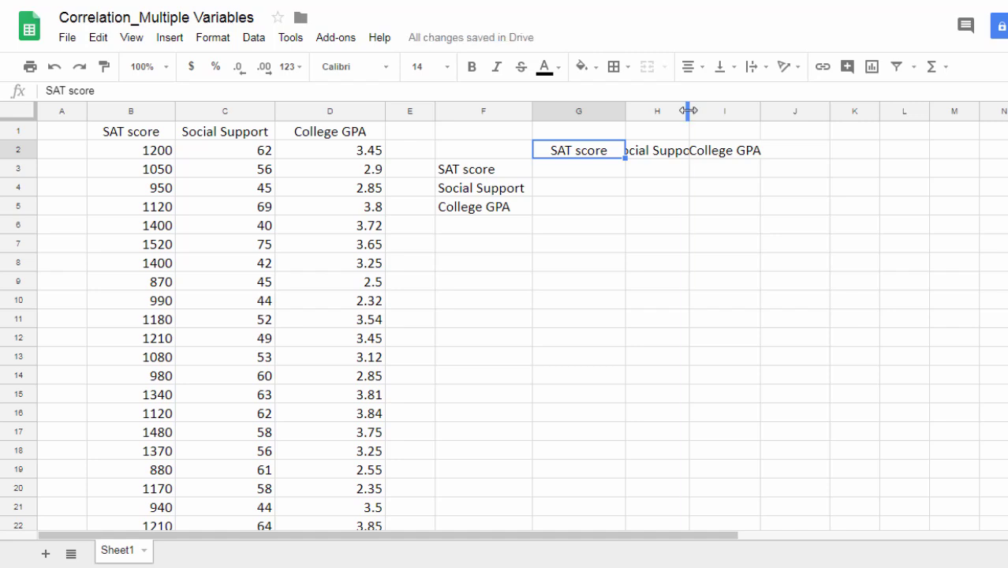
left_click(657, 151)
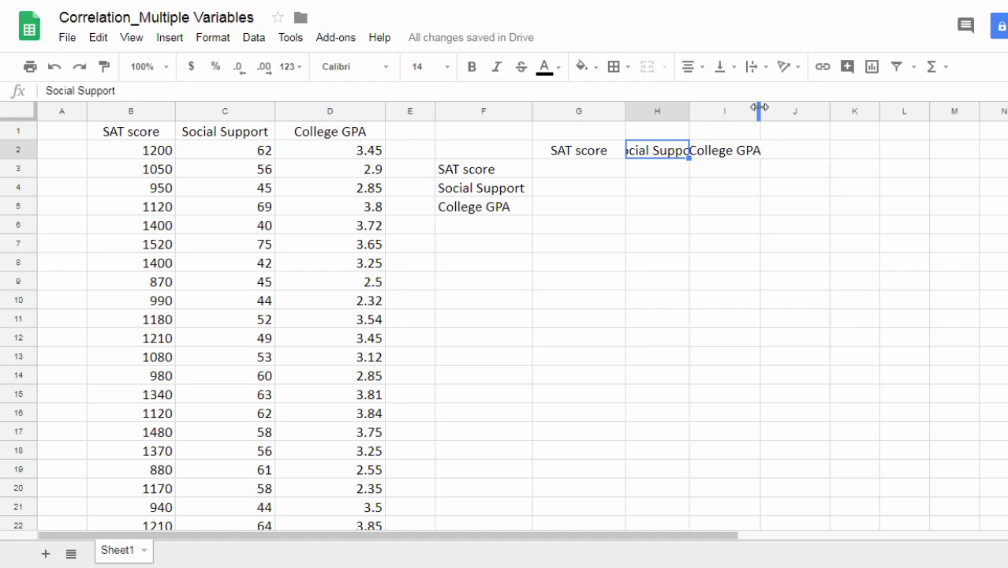
left_click_drag(759, 110, 753, 111)
left_click_drag(659, 155, 731, 158)
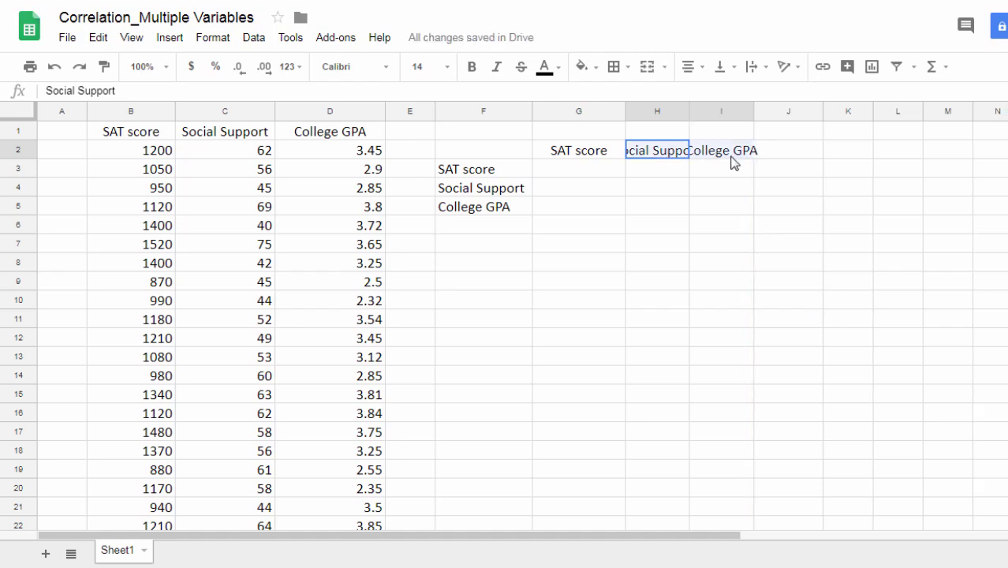
left_click(225, 39)
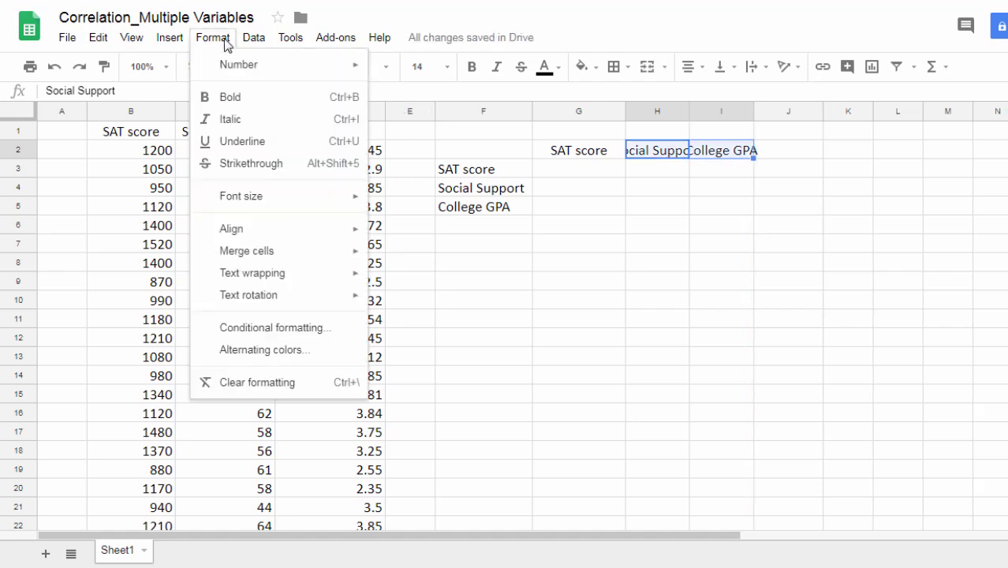
mouse_move(298, 272)
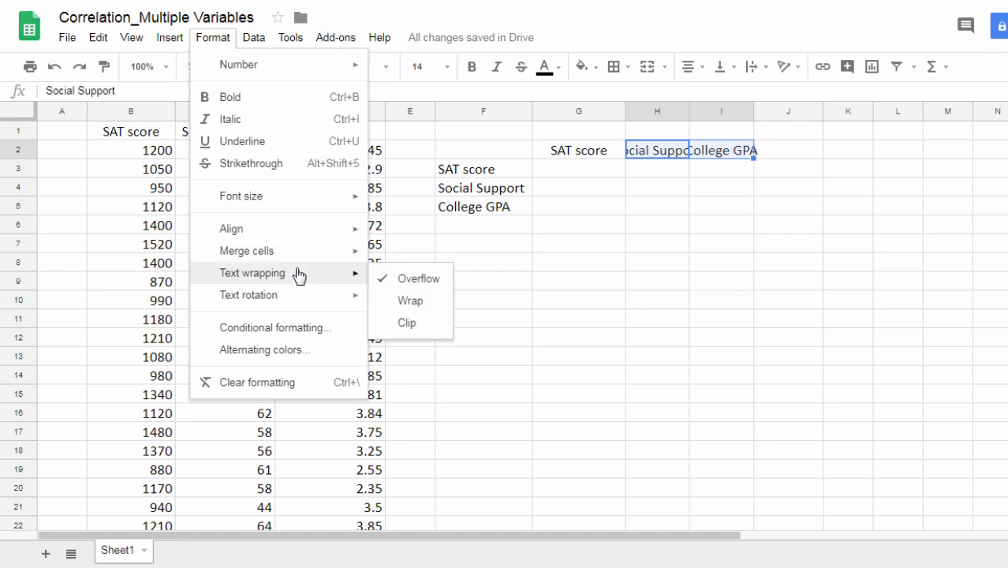
left_click(434, 312)
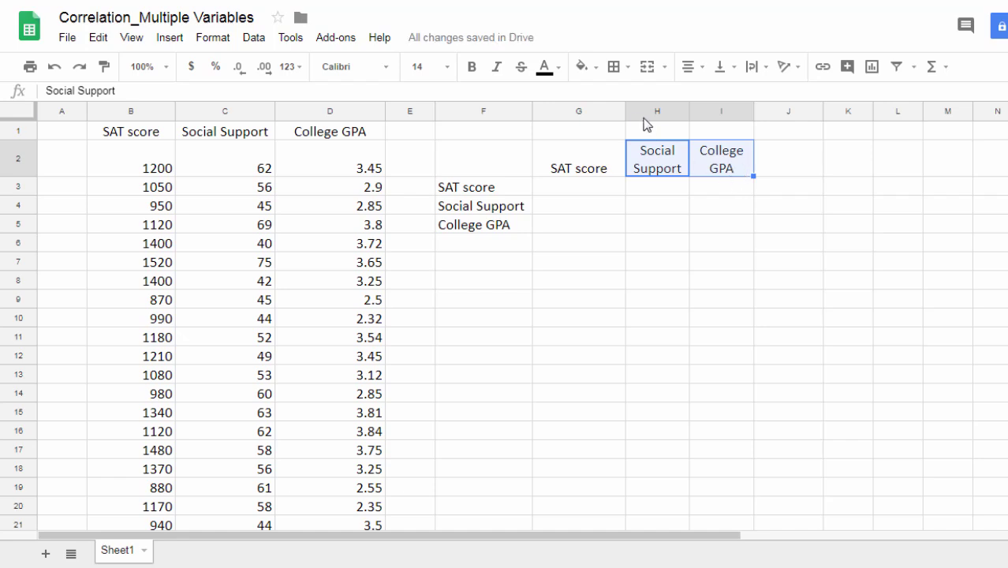
left_click_drag(624, 110, 617, 110)
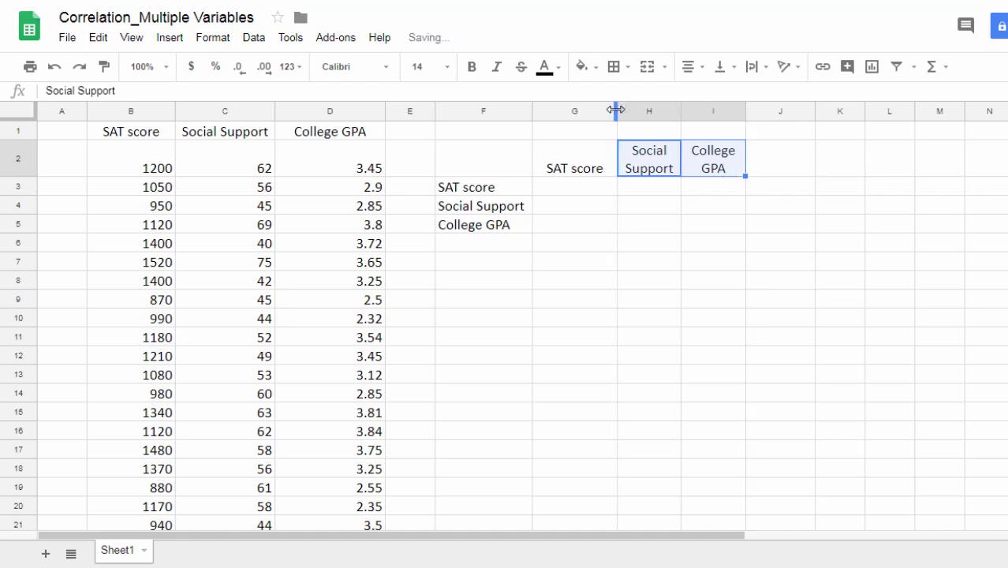
left_click(562, 175)
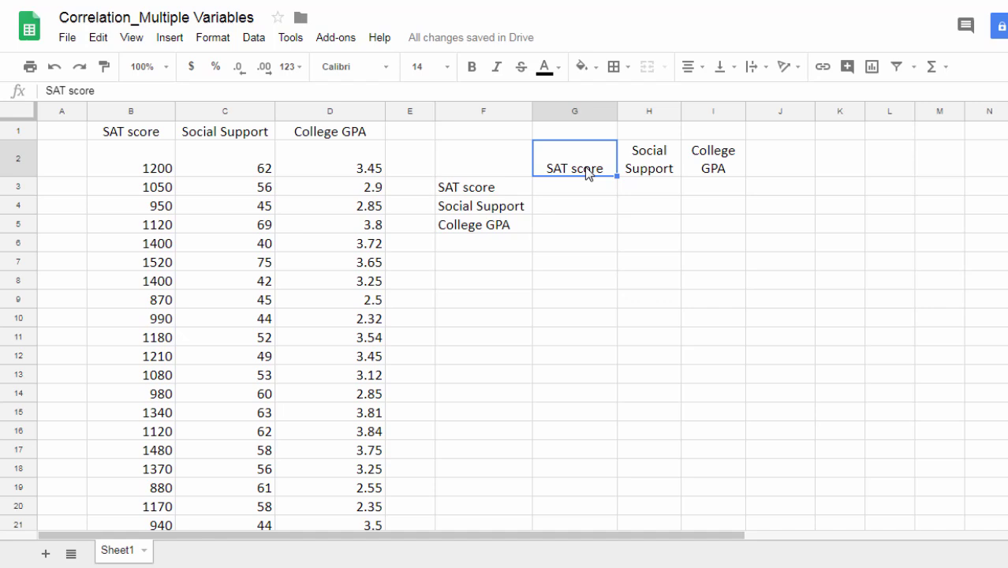
left_click(491, 191)
left_click(569, 169)
left_click(497, 190)
left_click(568, 167)
Step: Enter 1 in the matrix's diagonal cells G3, H4 and I5, where each variable meets itself
left_click(569, 189)
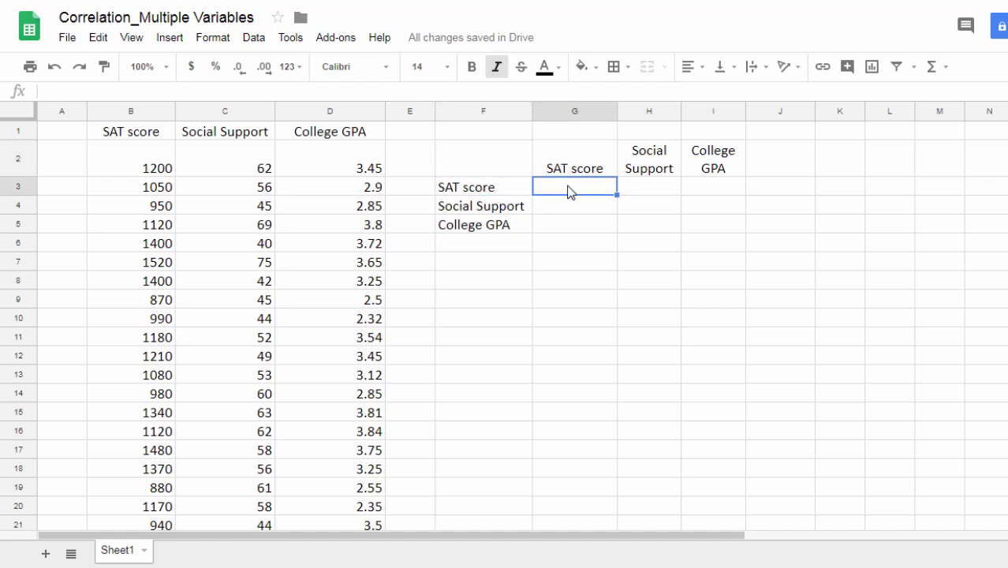
type("1")
key("Return")
key("Right")
type("1")
key("Return")
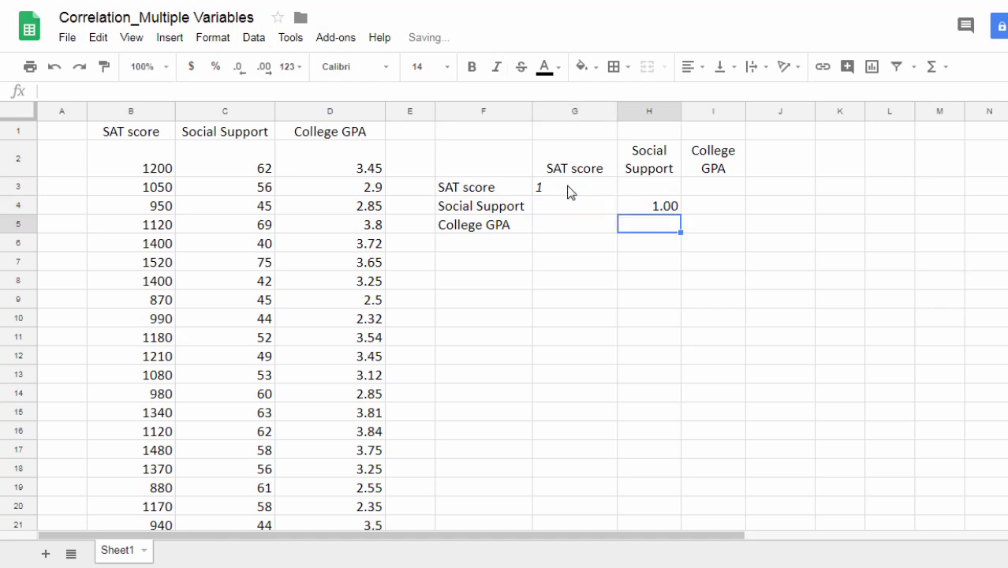
key("Right")
type("1")
key("Return")
key("Up")
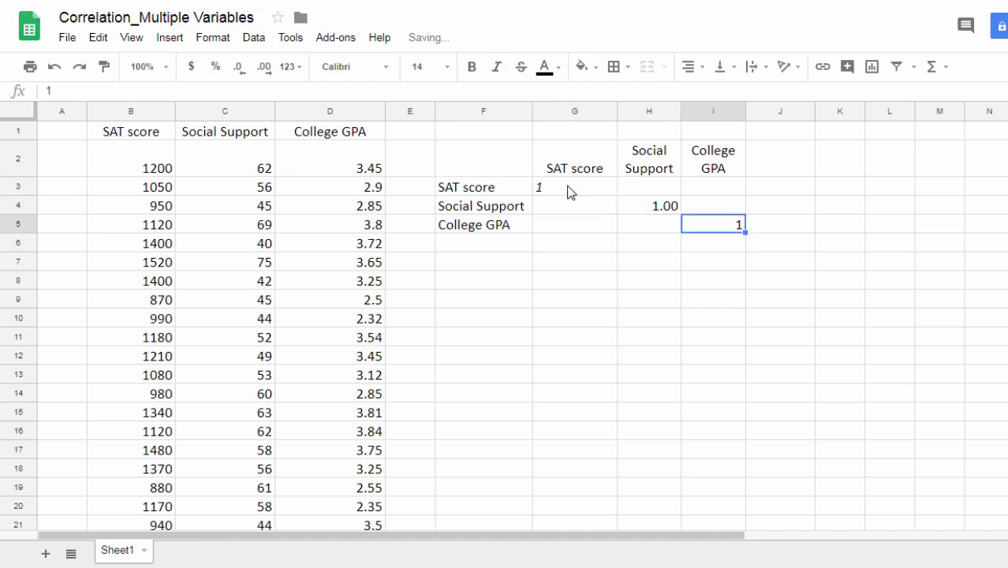
Step: Remove the italics from the 1 in G3 and both decimal places from the value in H4
left_click(569, 189)
left_click(496, 66)
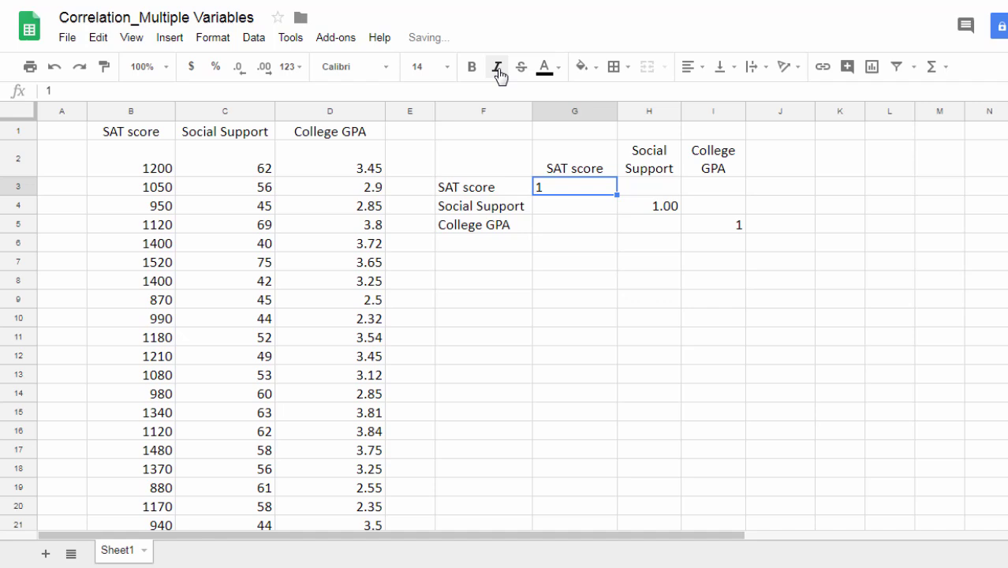
left_click(673, 213)
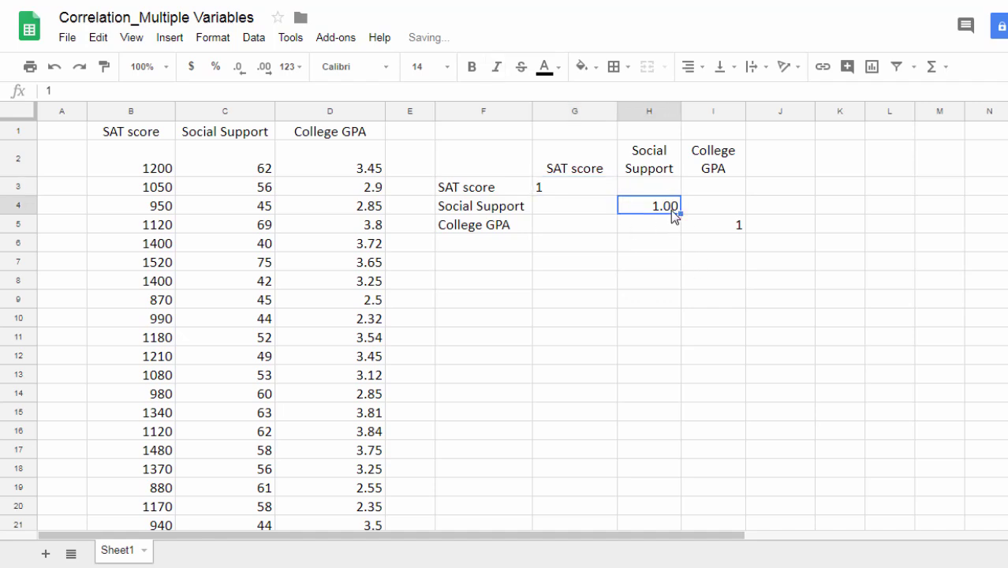
left_click(239, 68)
left_click(239, 68)
Step: Center-align the diagonal values in G3, H4 and I5
left_click(564, 186)
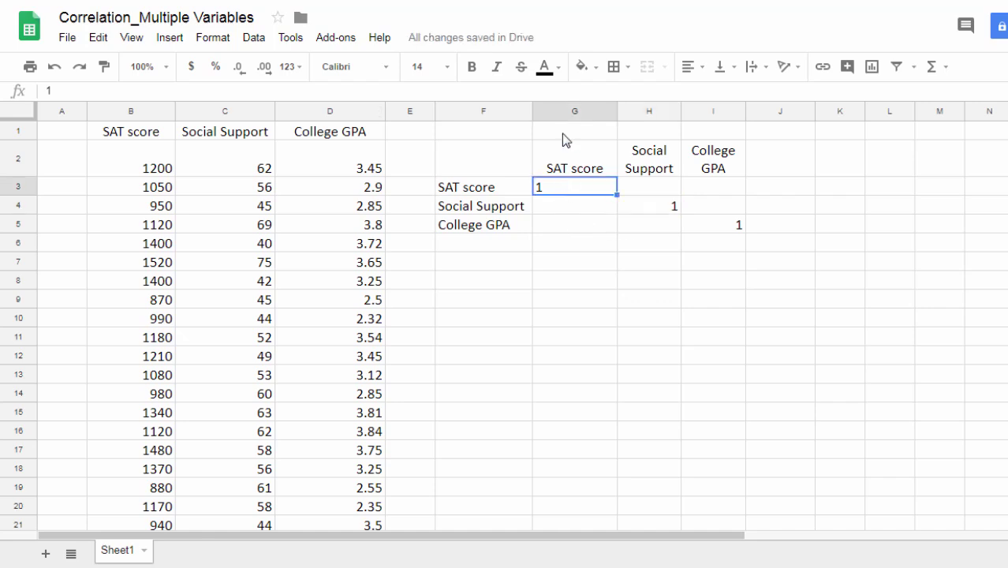
left_click(697, 69)
left_click(714, 96)
left_click(651, 206)
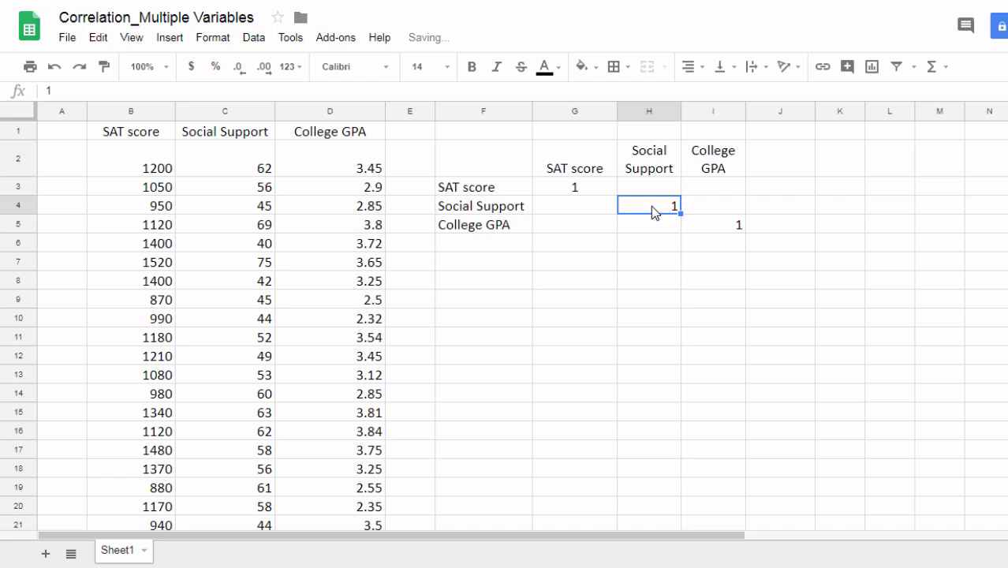
left_click(704, 228, "ctrl")
left_click(692, 67)
left_click(715, 95)
Step: Examine the three empty cells below the diagonal, G4, G5 and H5, where the variable pairs meet
left_click(573, 212)
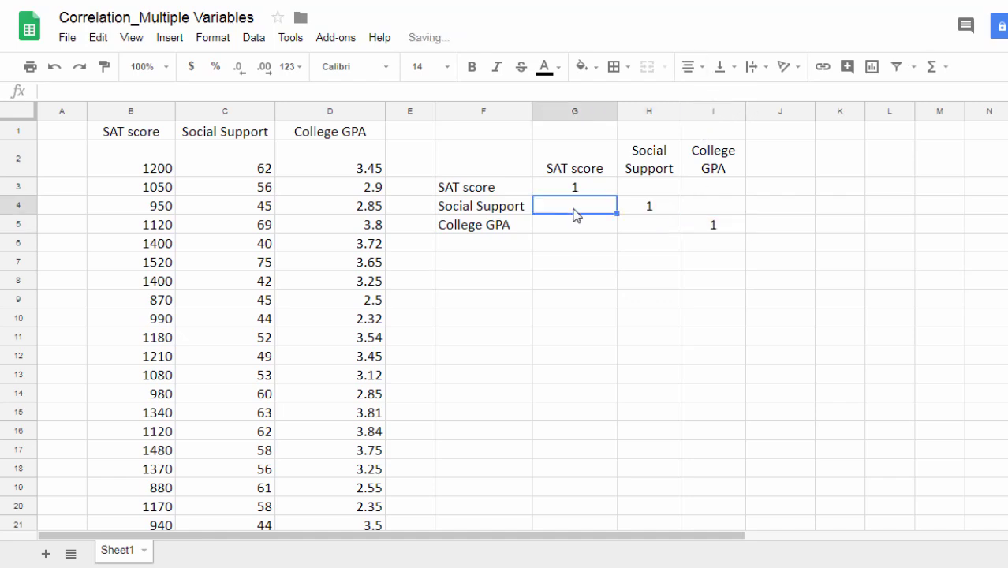
left_click(576, 228)
left_click(620, 221)
left_click(577, 211)
left_click(636, 225)
left_click(576, 209)
left_click(575, 228)
left_click(647, 224)
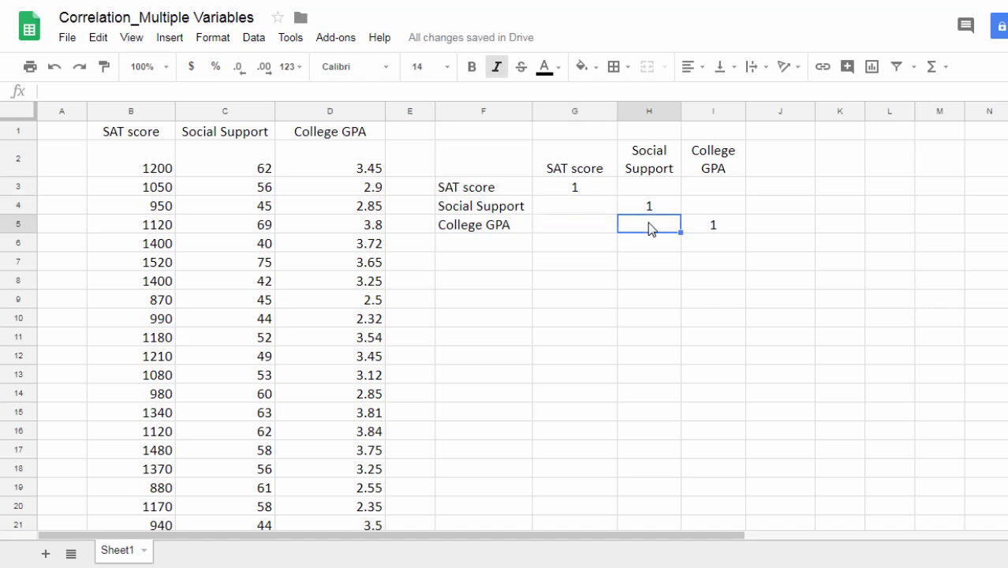
Step: Enter =CORREL(B2:B31,C2:C31) in G4 to correlate SAT score with Social Support
left_click(576, 209)
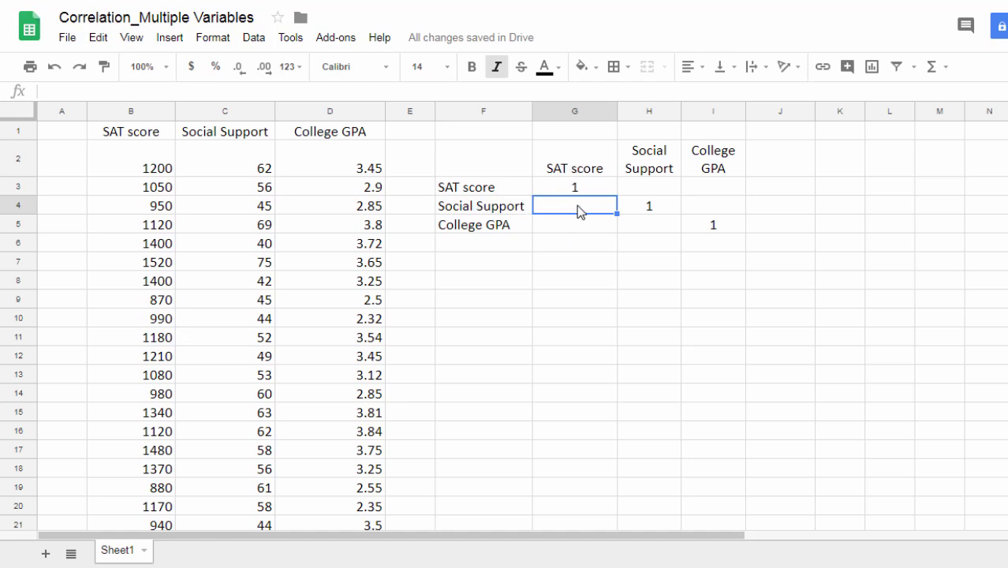
type("=")
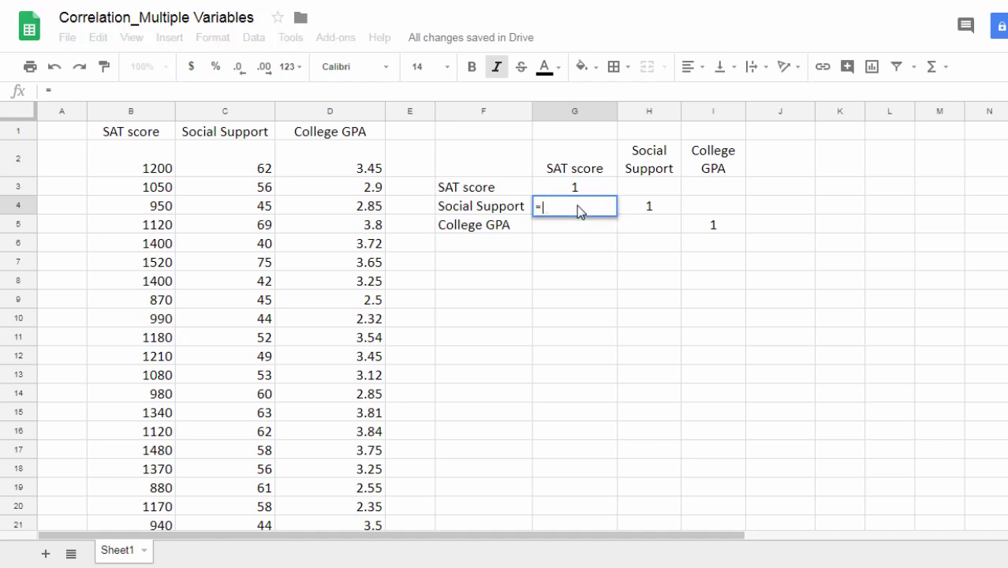
type("CORRE")
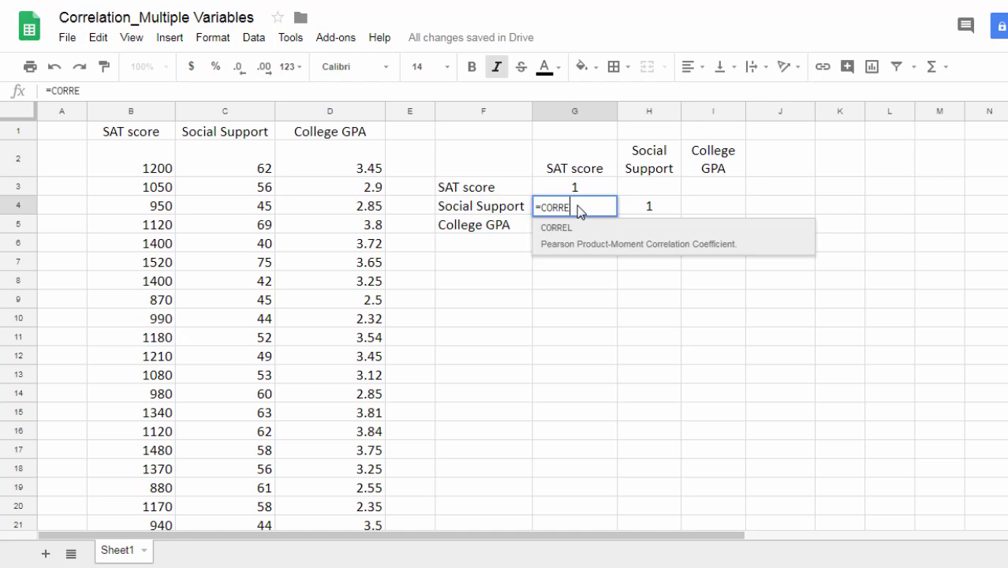
type("L(")
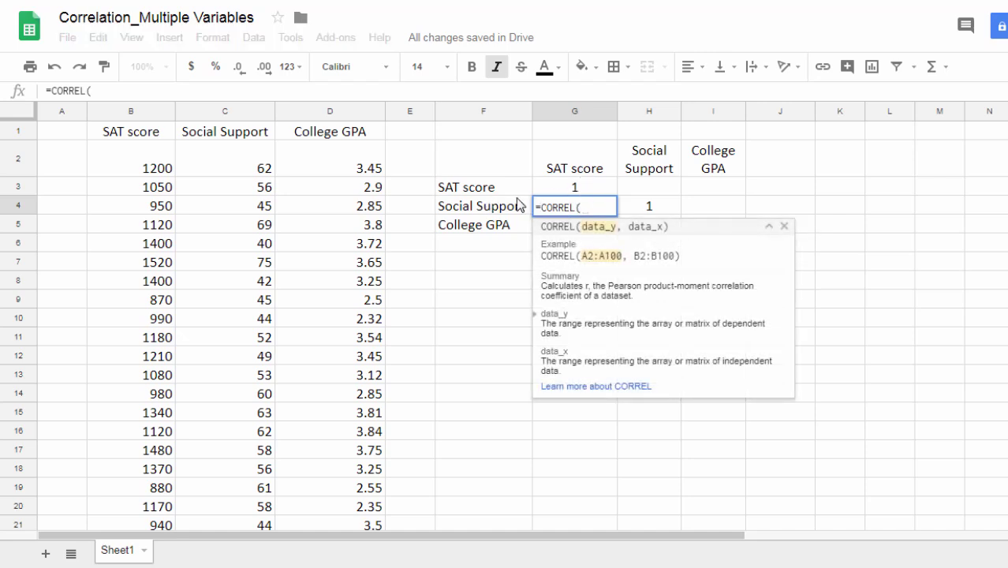
left_click(155, 168)
left_click_drag(155, 168, 166, 479)
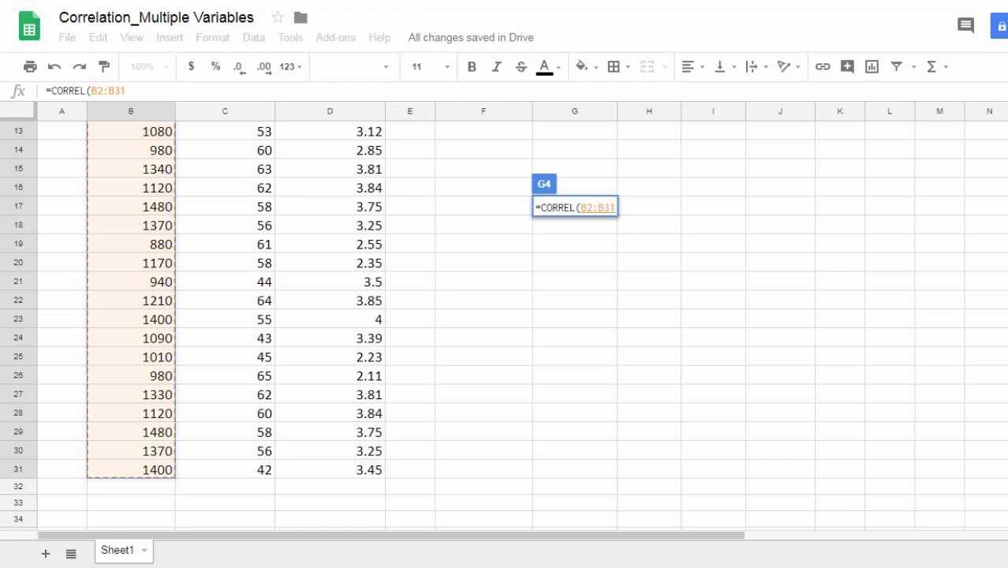
scroll(503, 325, "up", 4)
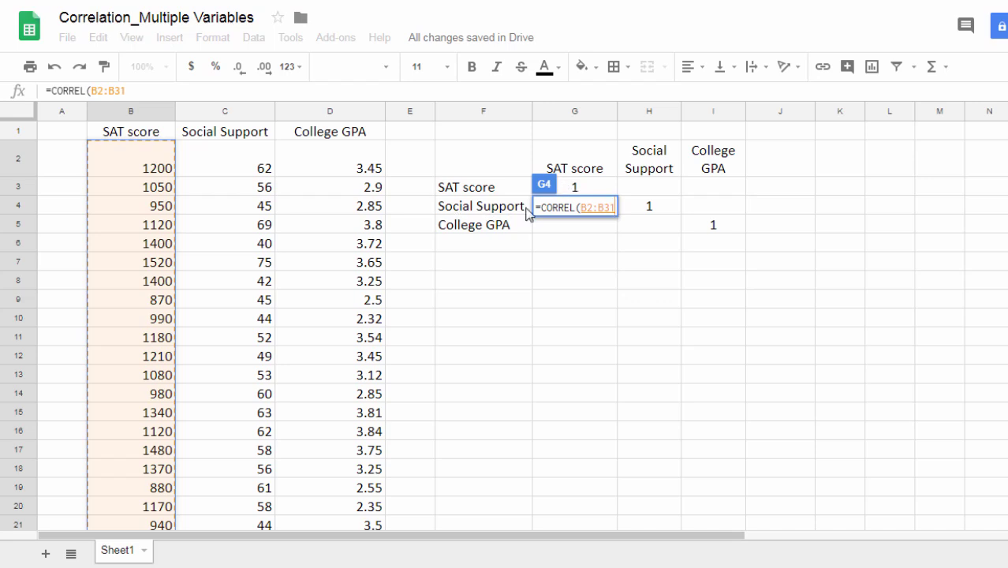
type(",")
left_click_drag(241, 165, 254, 477)
scroll(643, 207, "up", 4)
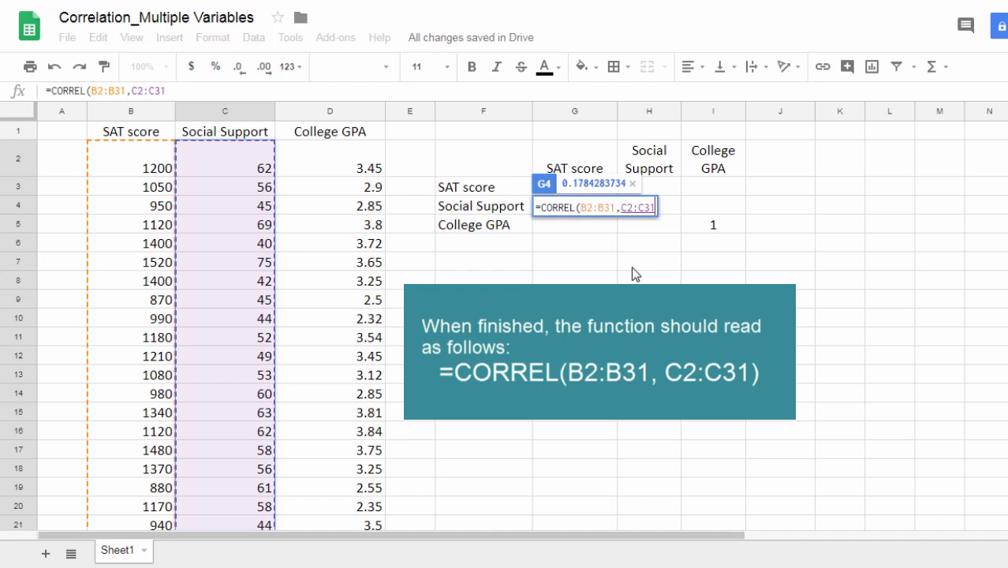
type(")")
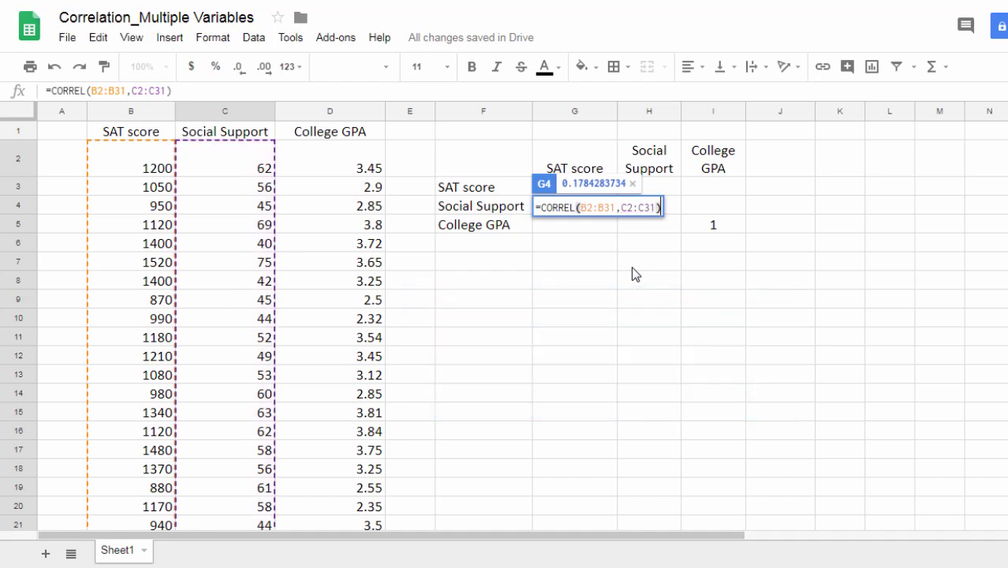
key("Return")
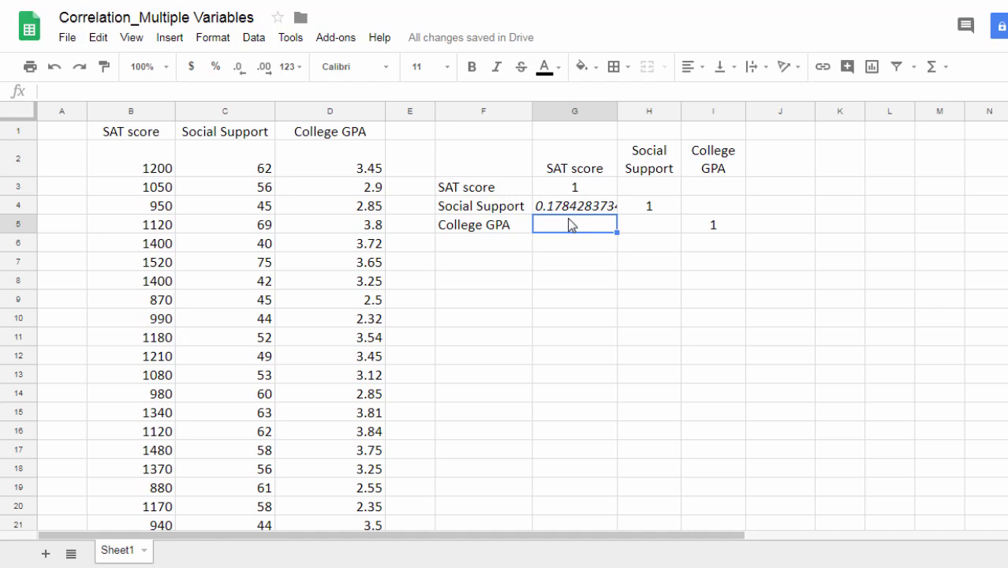
Step: Enter =CORREL(B2:B31,D2:D31) in G5 to correlate SAT score with College GPA
type("=COR")
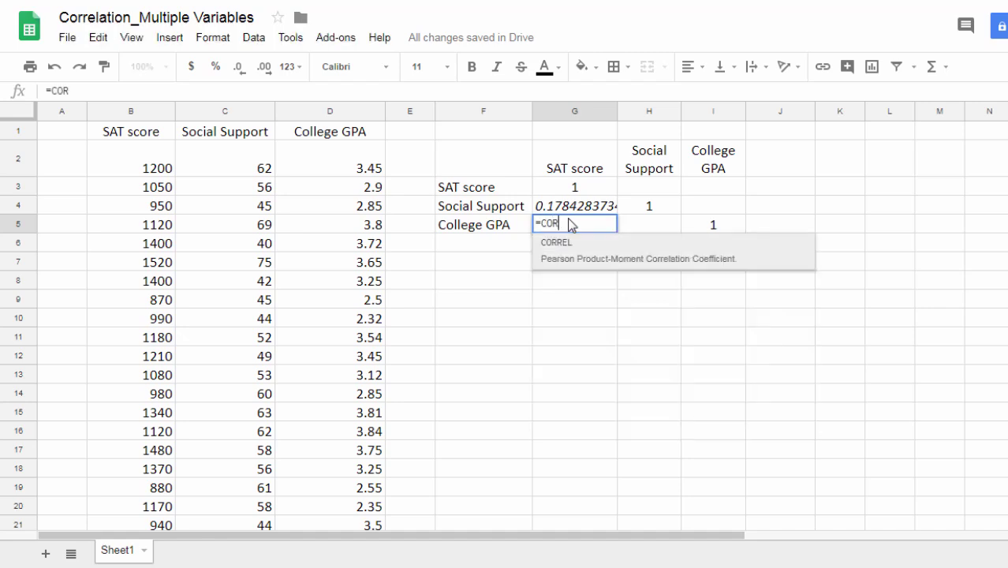
type("REL(")
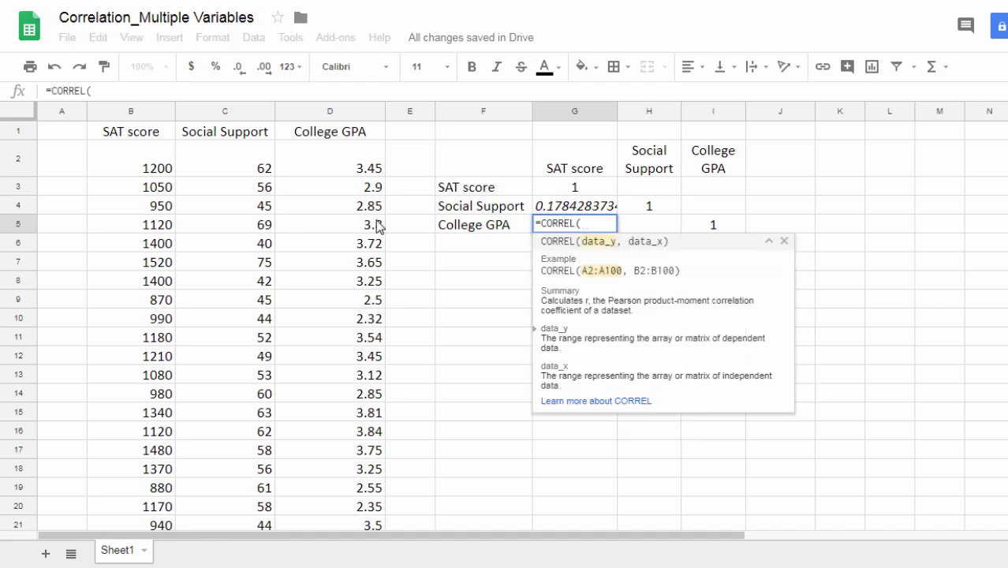
left_click(161, 167)
left_click_drag(163, 268, 161, 496)
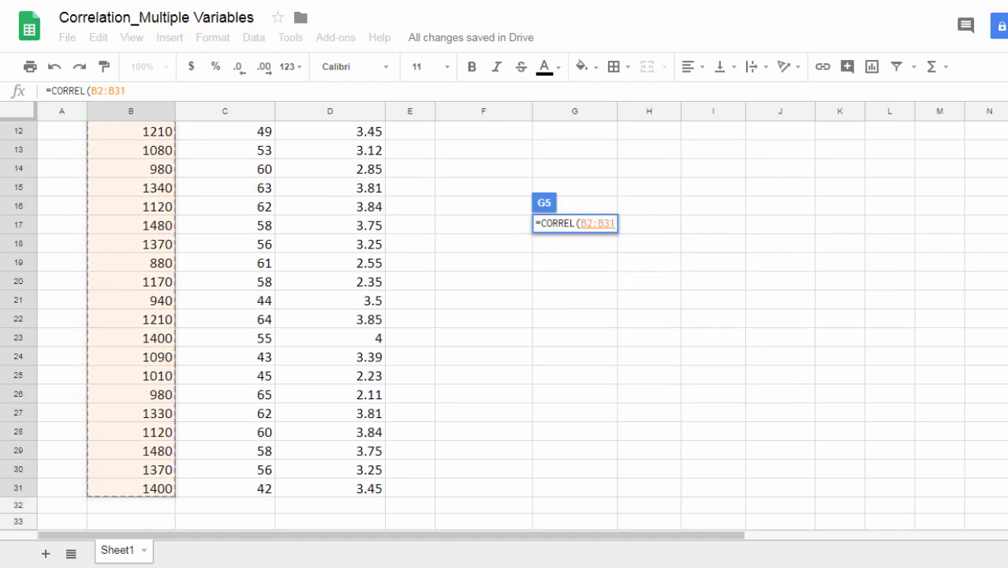
scroll(505, 315, "up", 4)
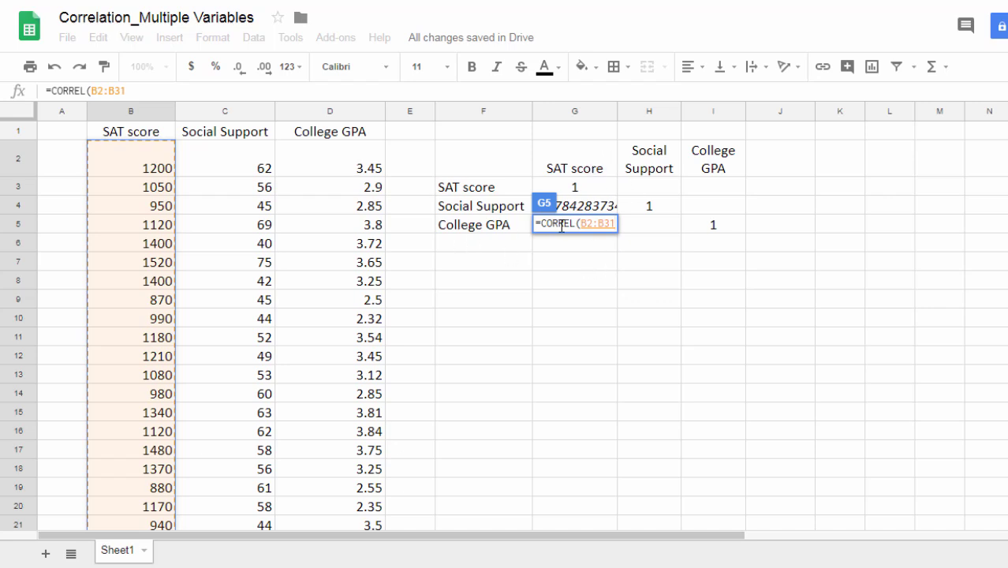
type(",")
left_click_drag(360, 166, 369, 487)
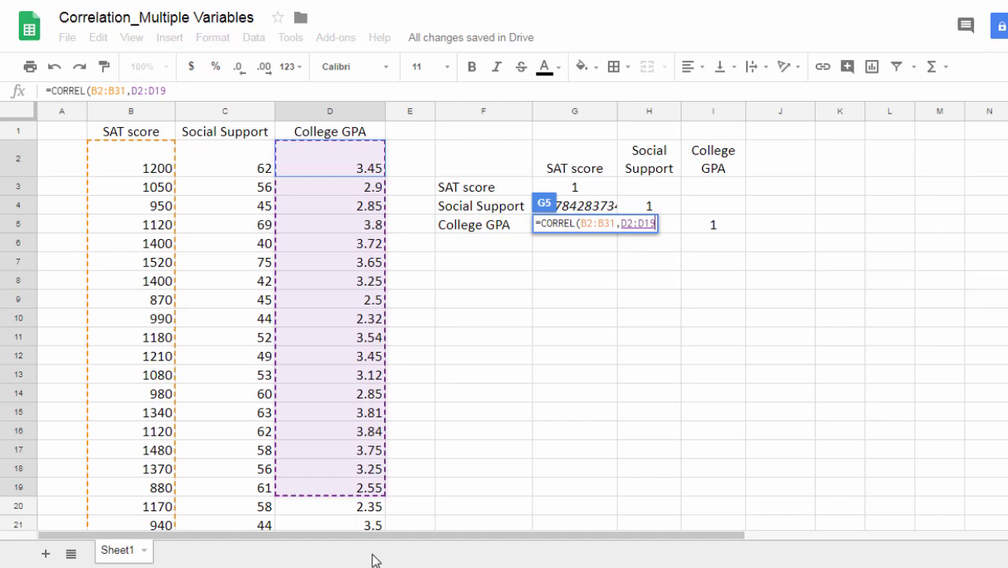
left_click_drag(373, 560, 372, 440)
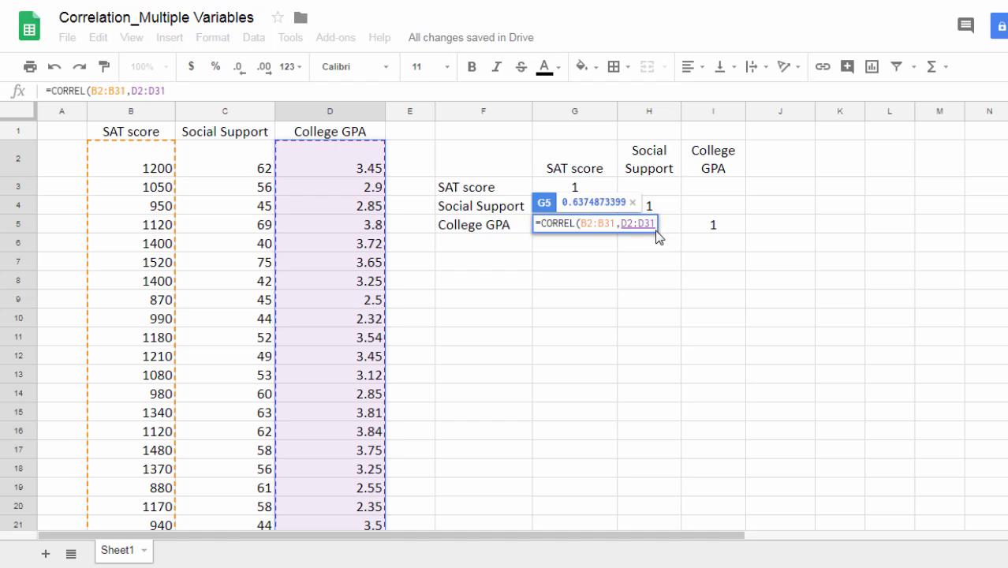
type(")")
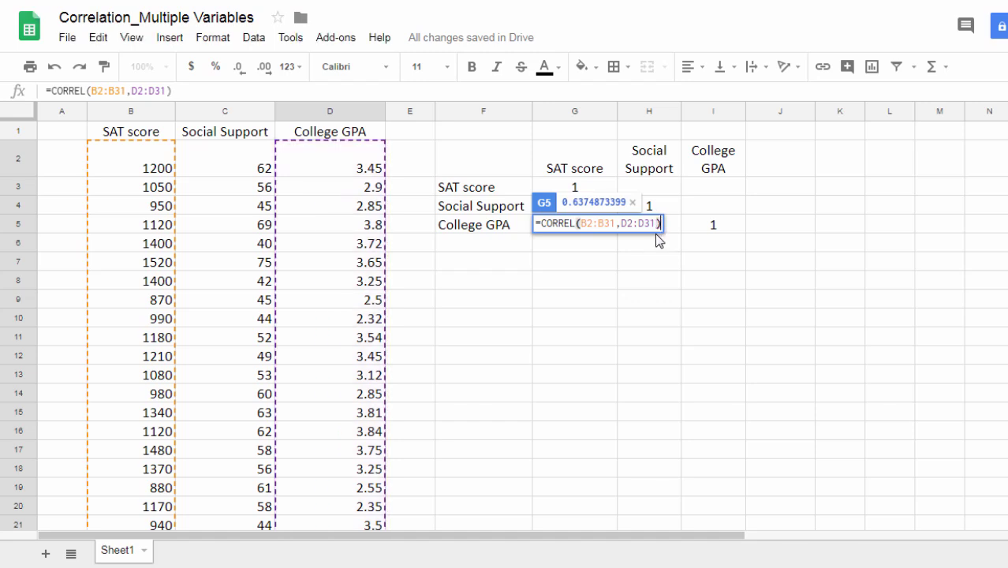
key("Return")
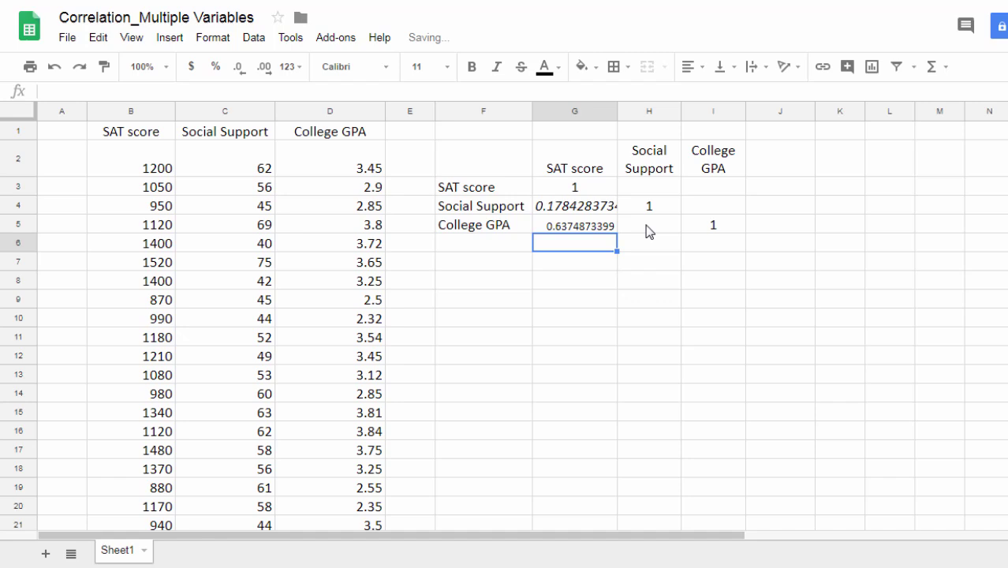
Step: Enter =CORREL(C2:C31,D2:D31) in H5 to correlate Social Support with College GPA
left_click(649, 229)
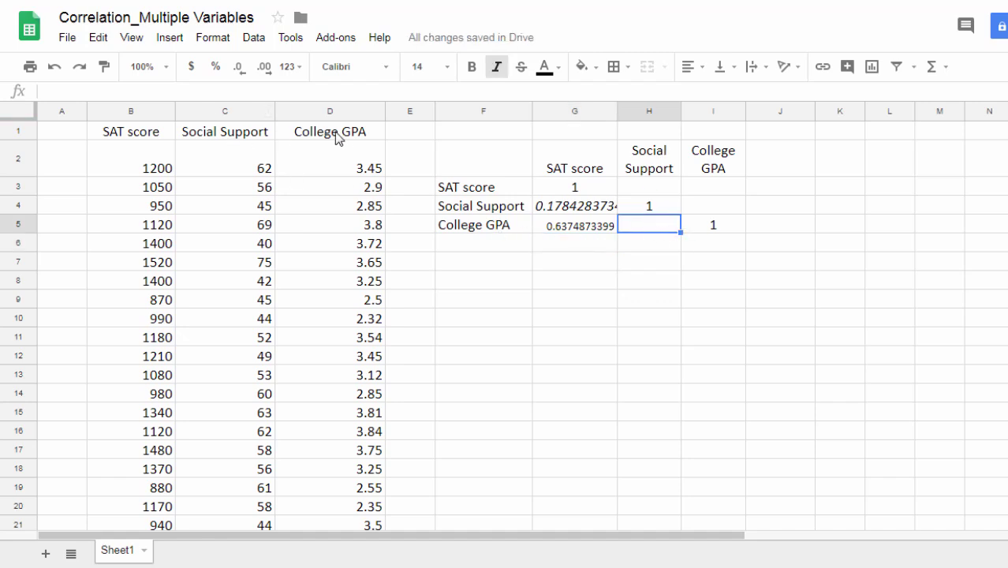
type("=")
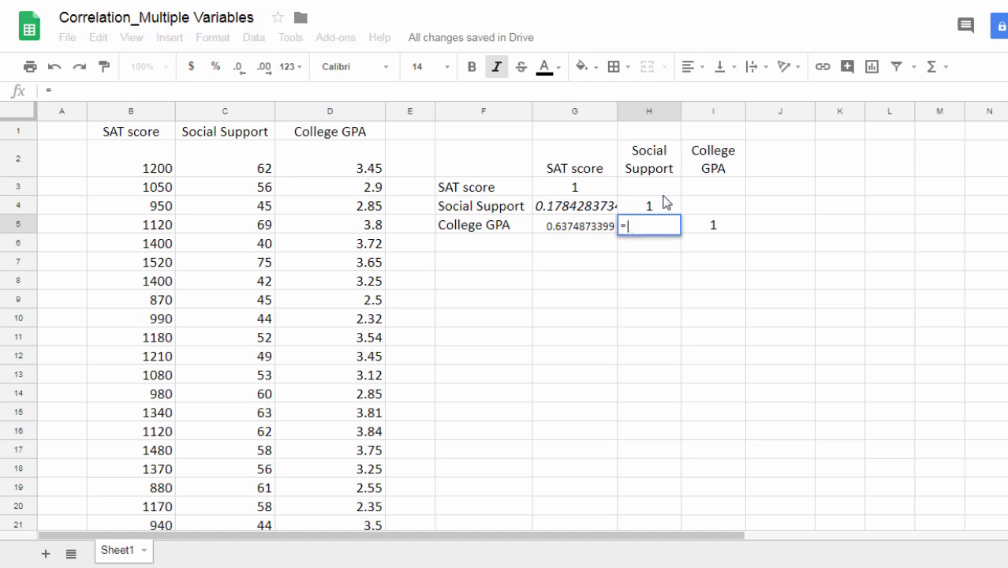
type("CORREL(")
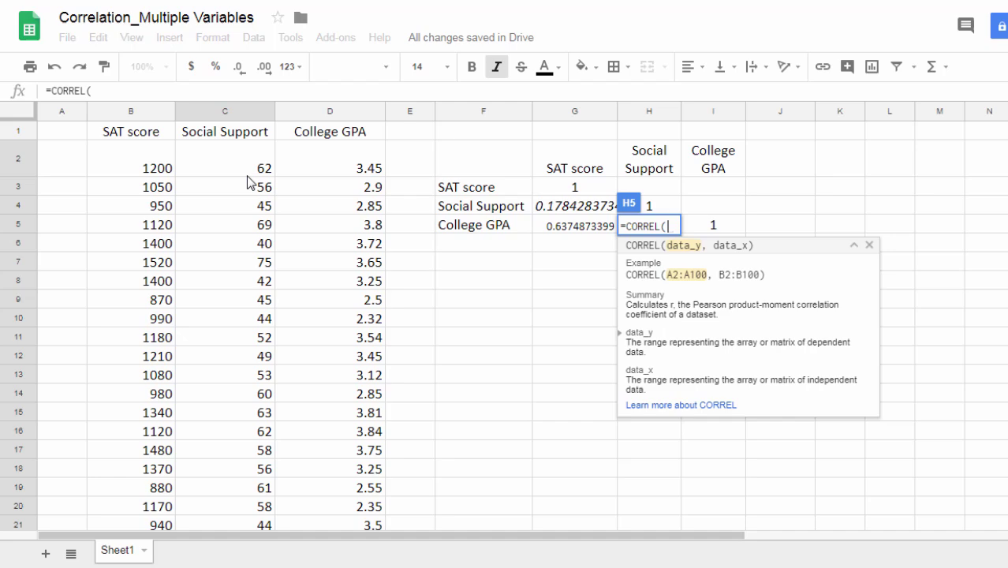
left_click_drag(251, 167, 247, 471)
type(",")
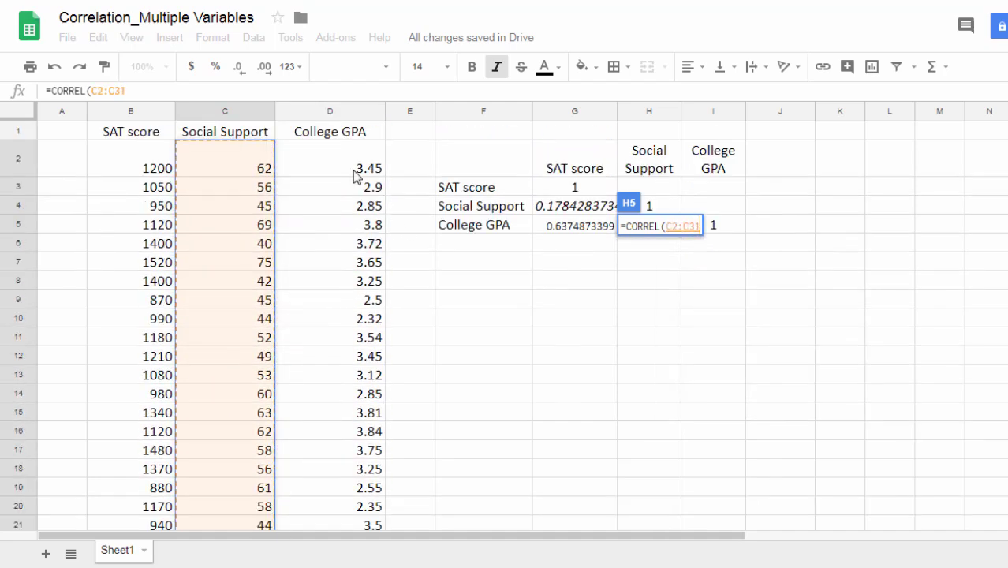
left_click_drag(355, 168, 361, 505)
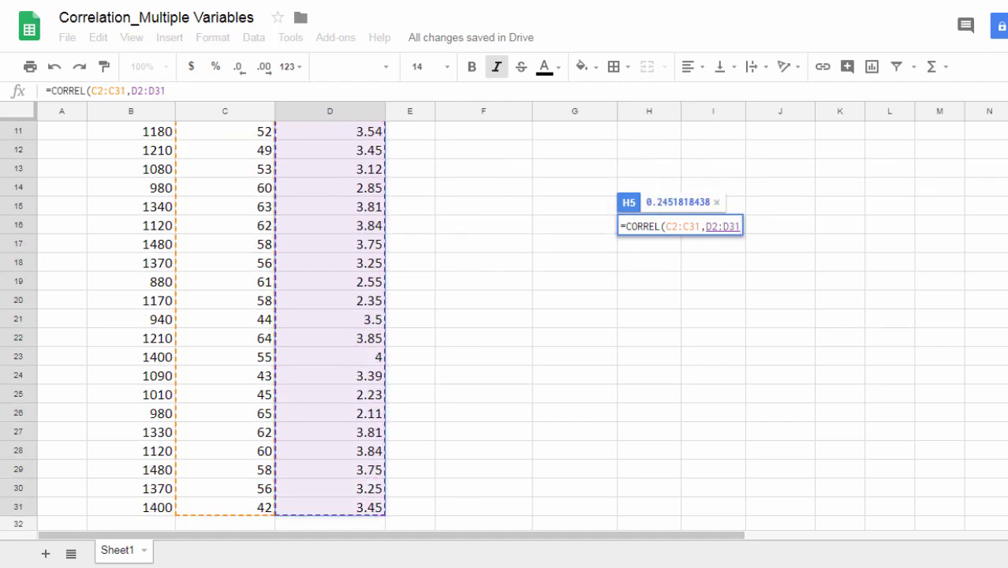
scroll(444, 170, "up", 5)
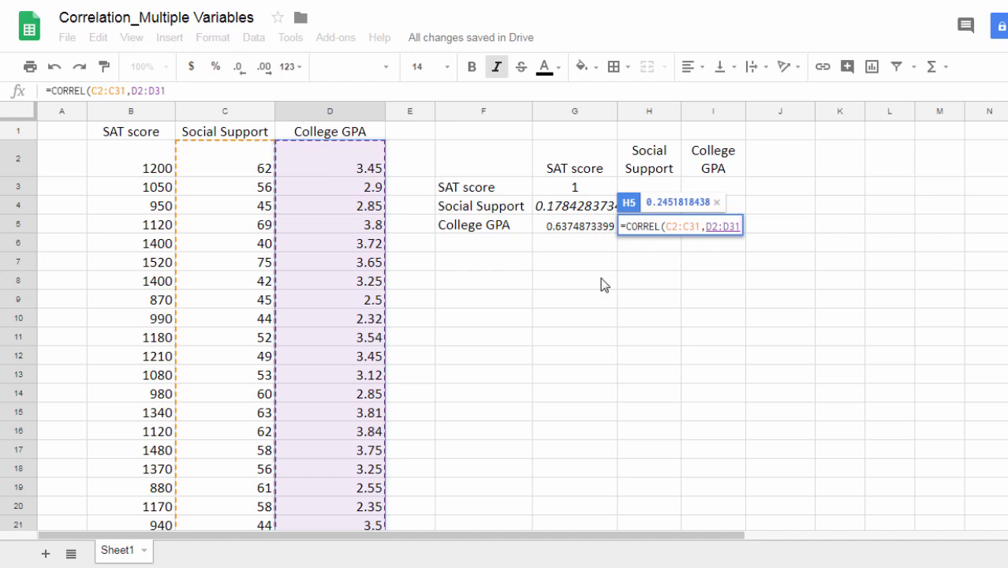
type(")")
key("Return")
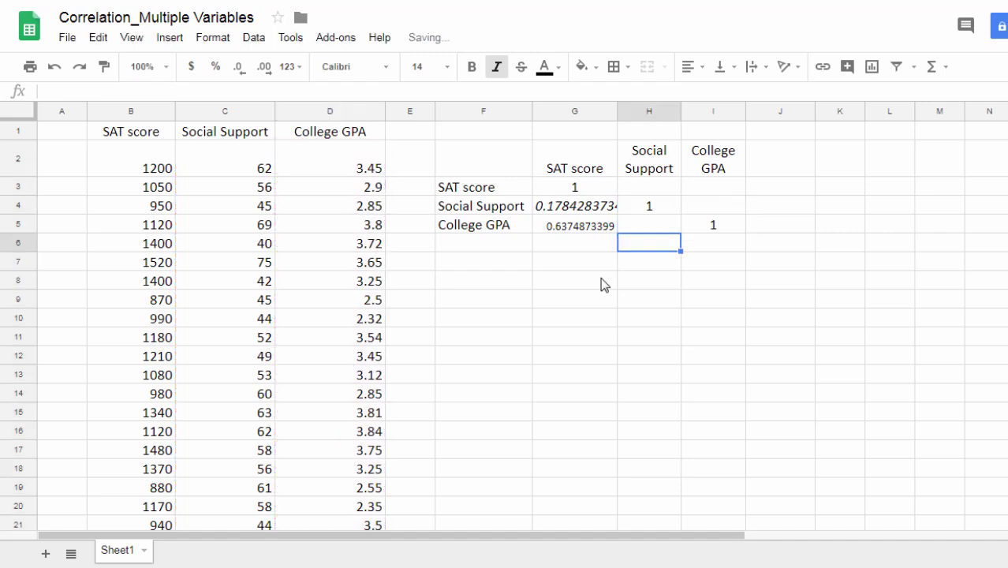
Step: Reduce the correlations in G4, G5 and H5 to two decimal places and remove their italics
left_click(565, 210)
left_click_drag(564, 209, 565, 220)
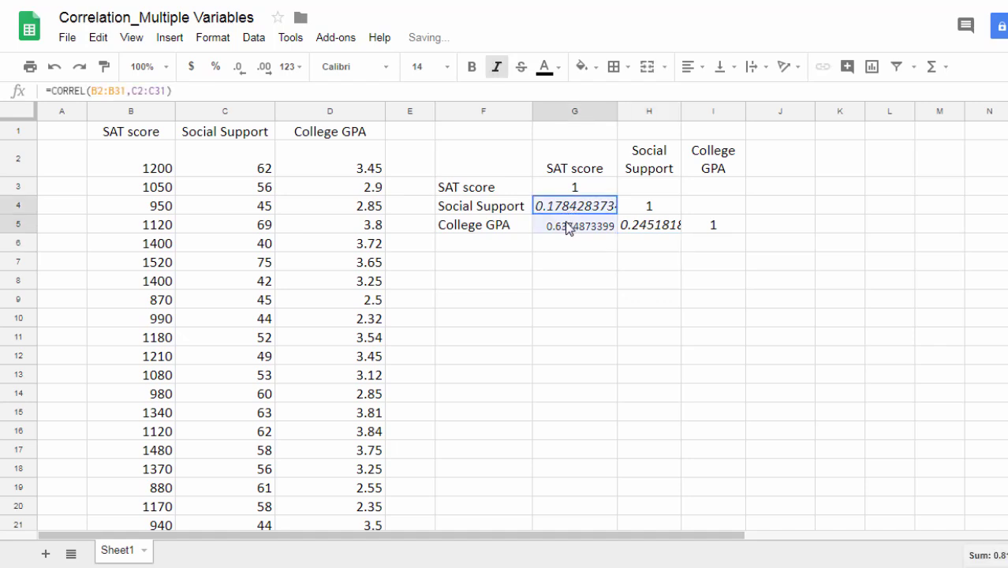
left_click(659, 229, "ctrl")
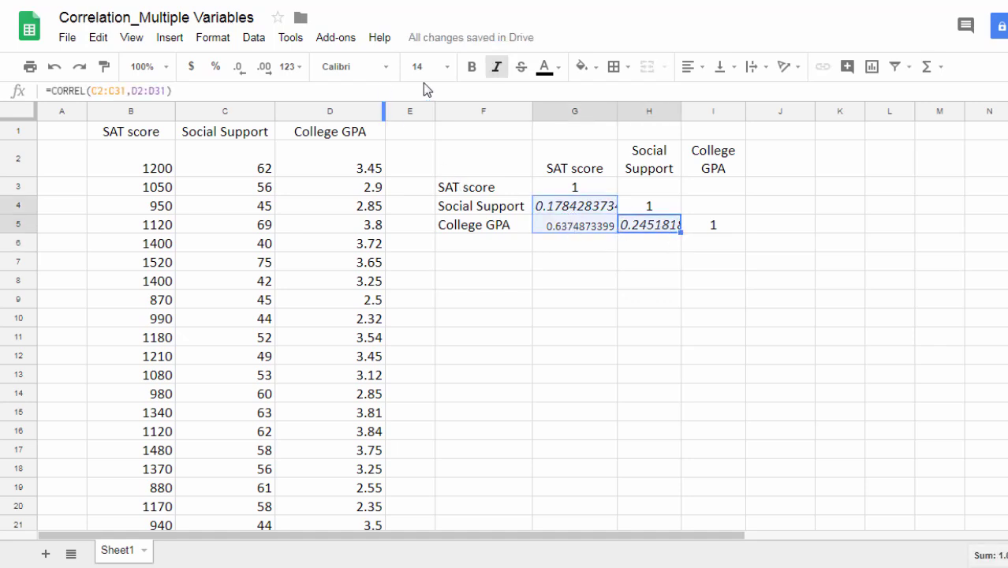
left_click(241, 71)
left_click(241, 71)
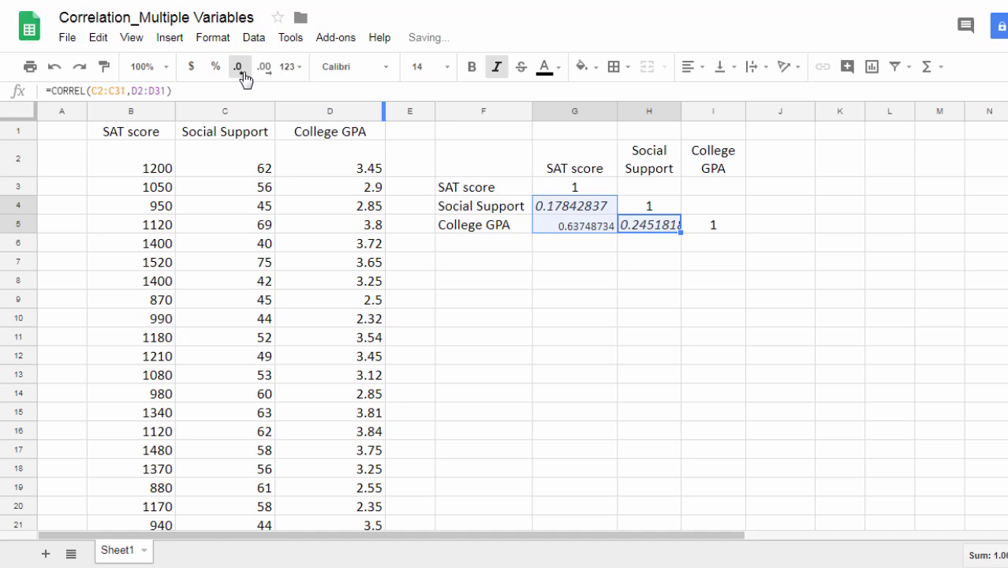
left_click(241, 71)
left_click(242, 71)
left_click(241, 71)
left_click(242, 71)
left_click(241, 71)
left_click(242, 71)
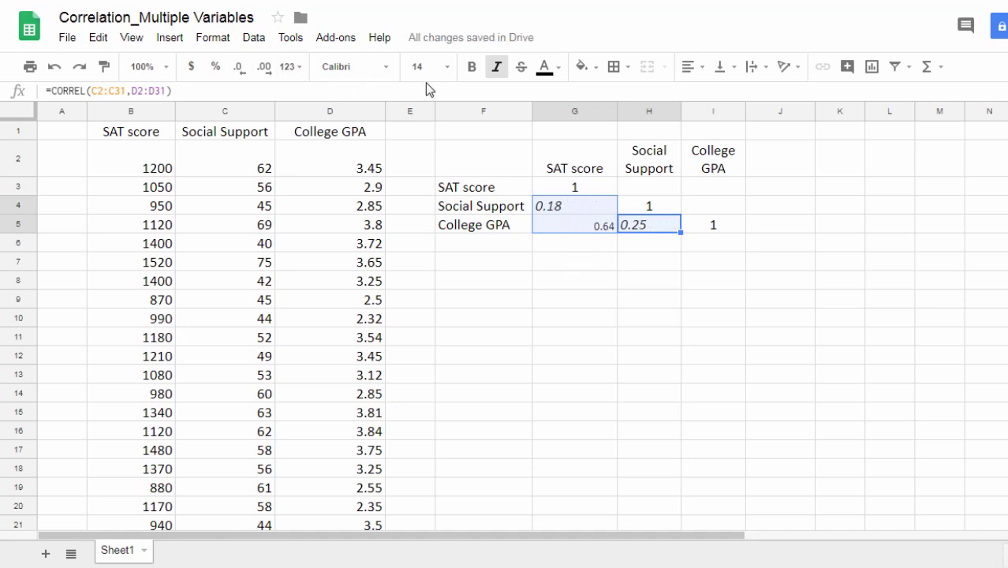
left_click(497, 69)
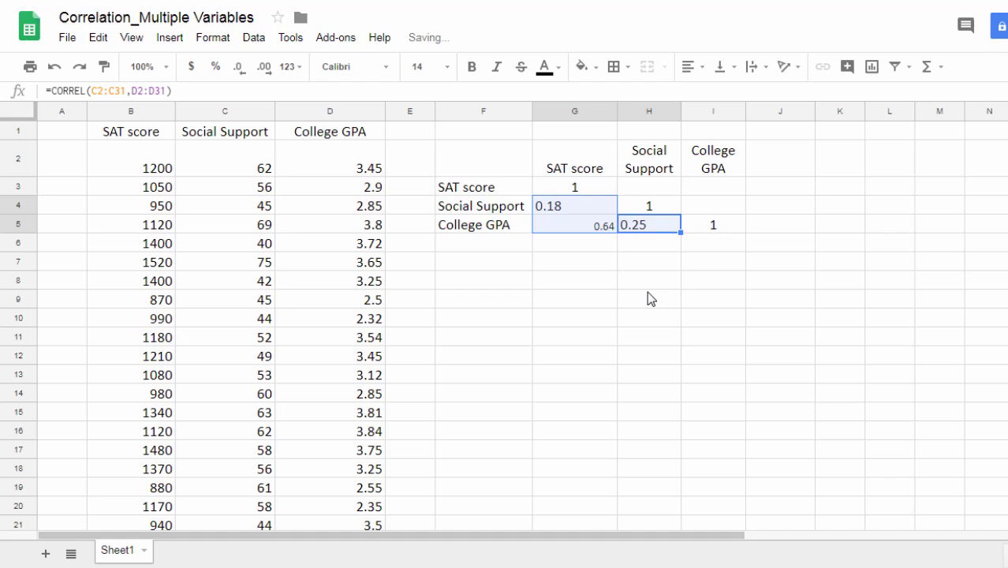
Step: Set the font size of the SAT score and College GPA correlation in G5 to 14
left_click(588, 256)
left_click(614, 230)
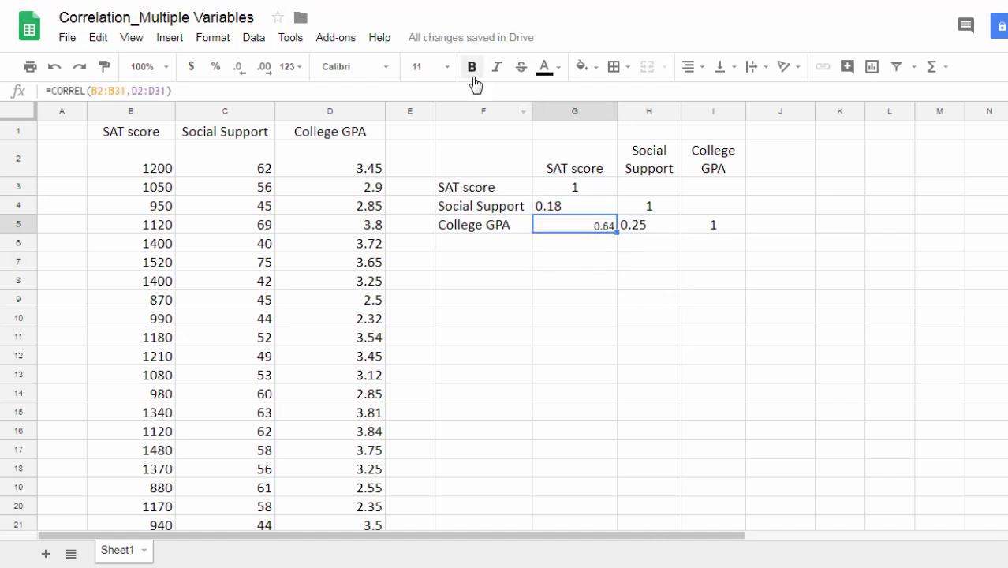
left_click(446, 67)
left_click(431, 256)
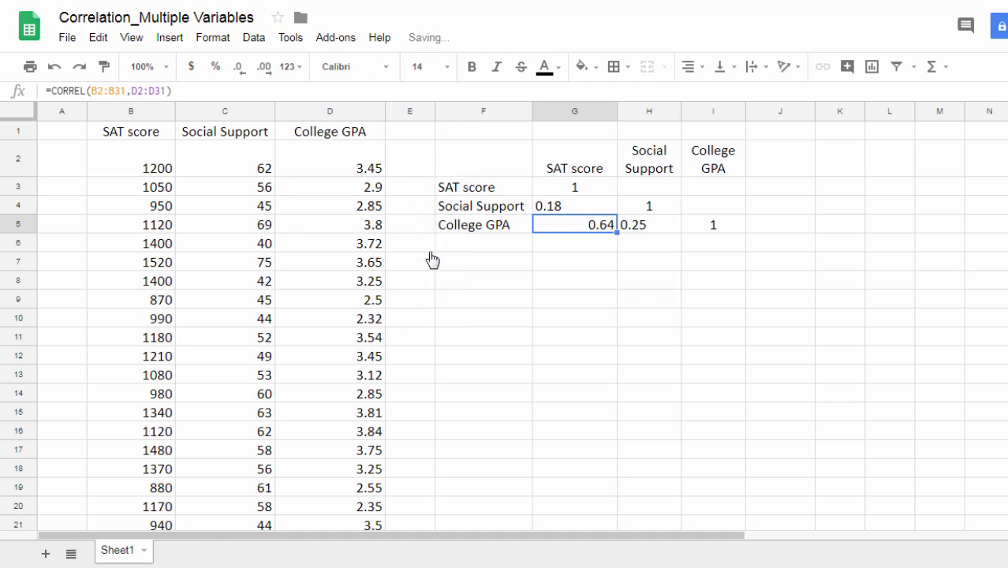
Step: Center-align the correlations in G4, G5 and H5 and make them bold
left_click(582, 211)
left_click(603, 225, "shift")
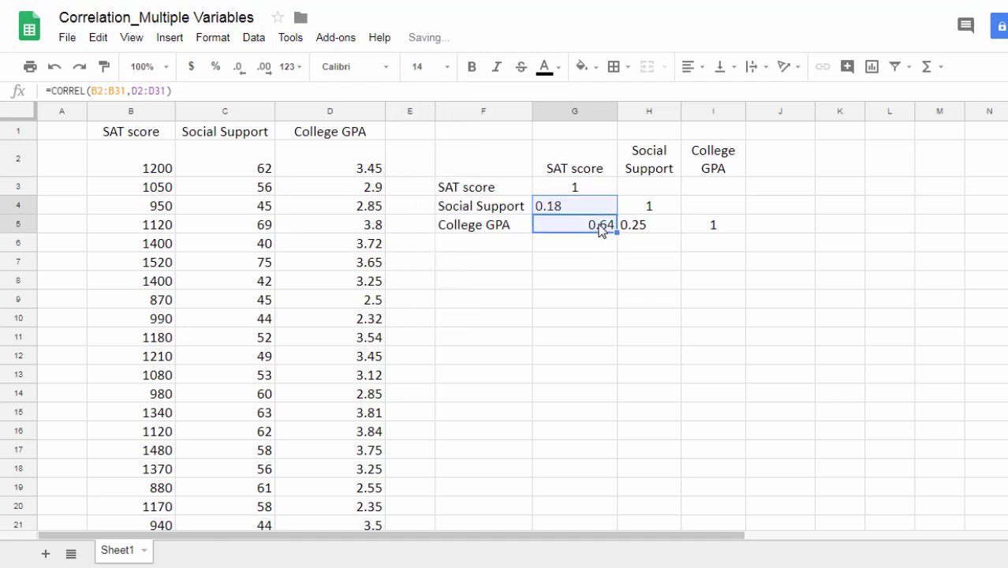
left_click(628, 225, "ctrl")
left_click(700, 73)
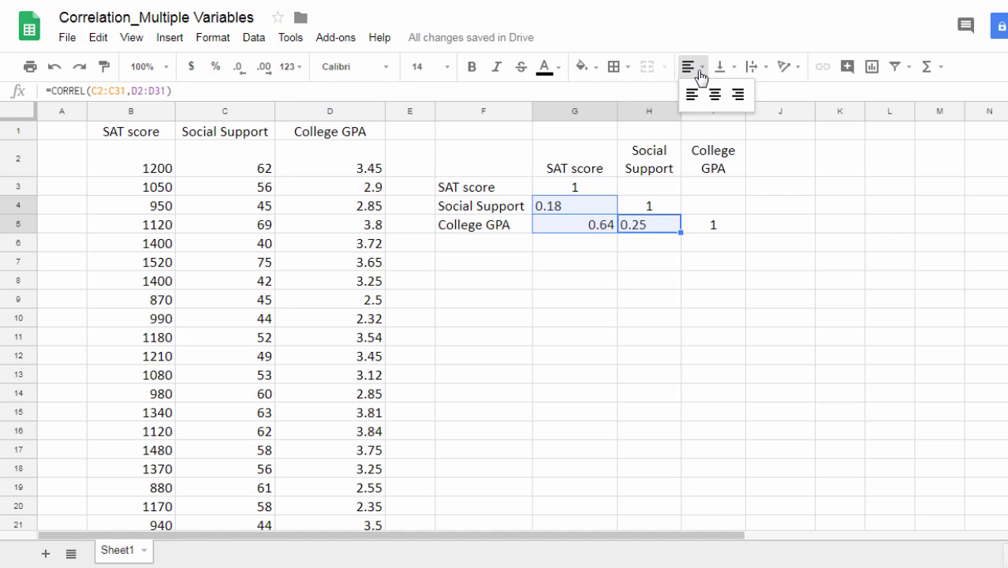
left_click(716, 96)
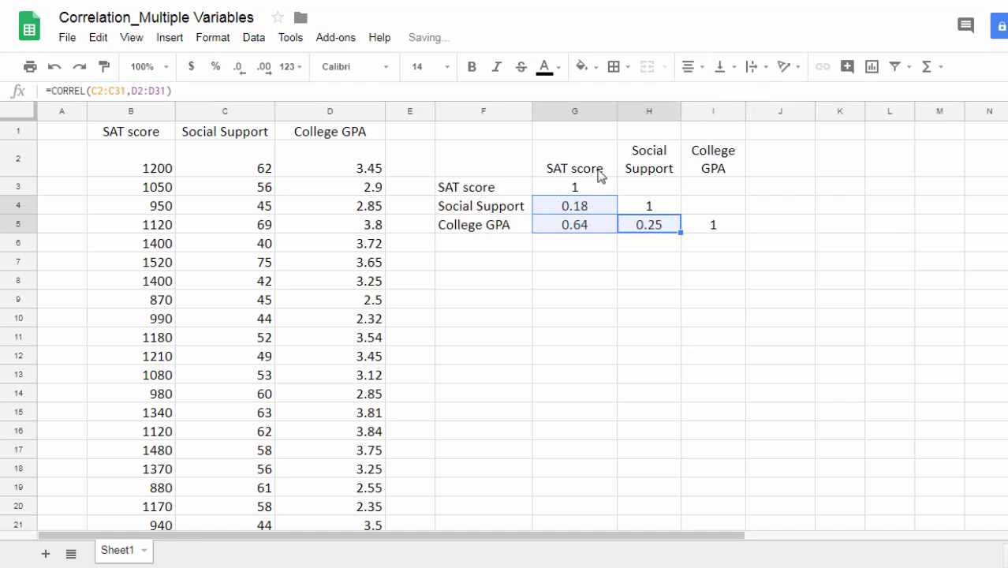
left_click(471, 68)
left_click(590, 263)
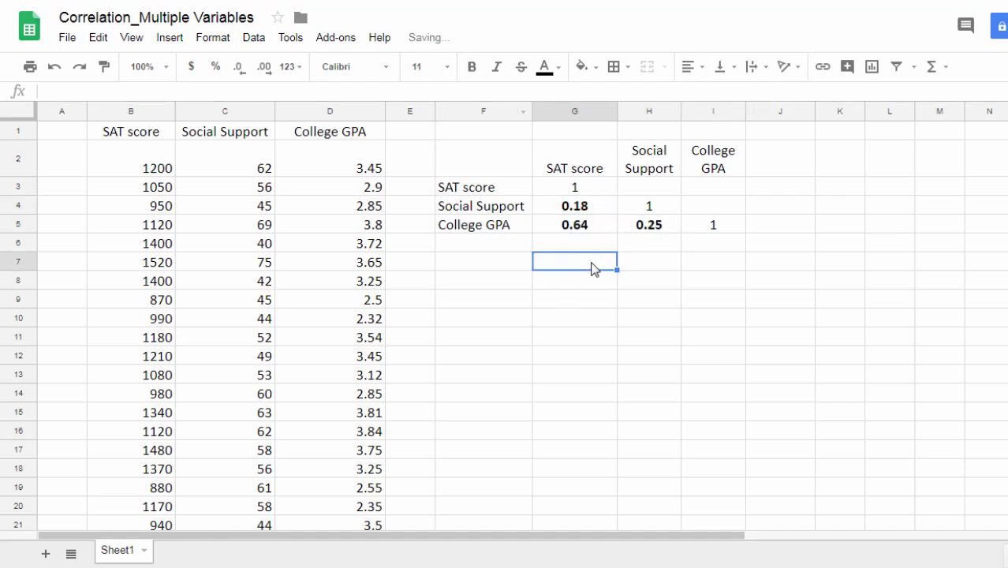
Step: Examine the correlations in G4, G5 and H5 together with the row and column labels of the variables each one relates
left_click(598, 215)
left_click_drag(597, 213, 597, 225)
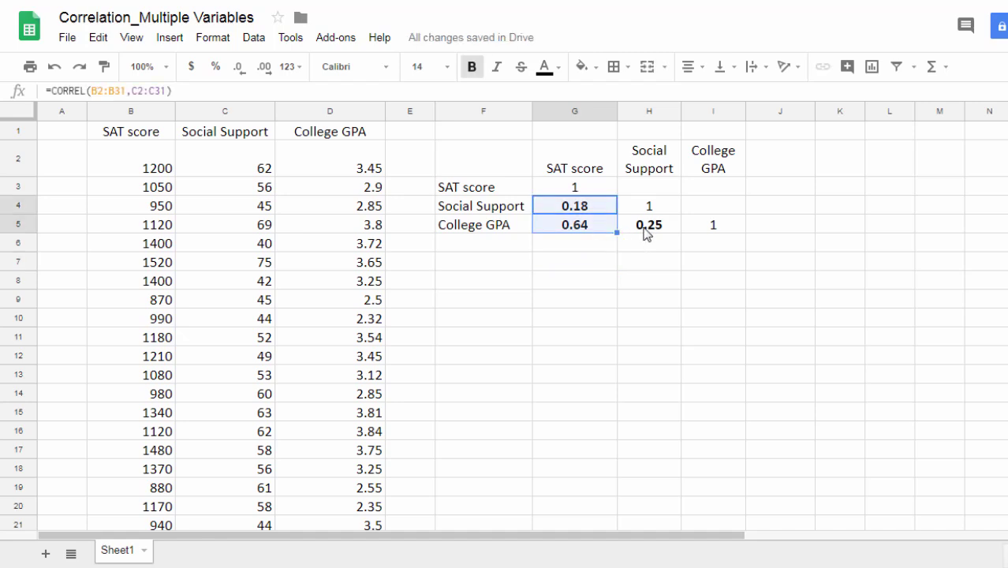
left_click(647, 227)
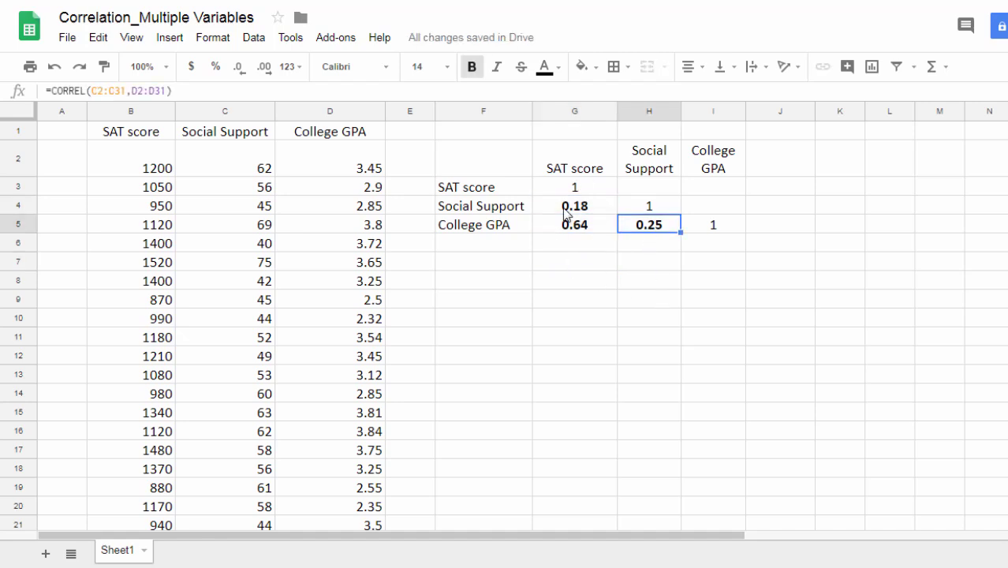
left_click(614, 269)
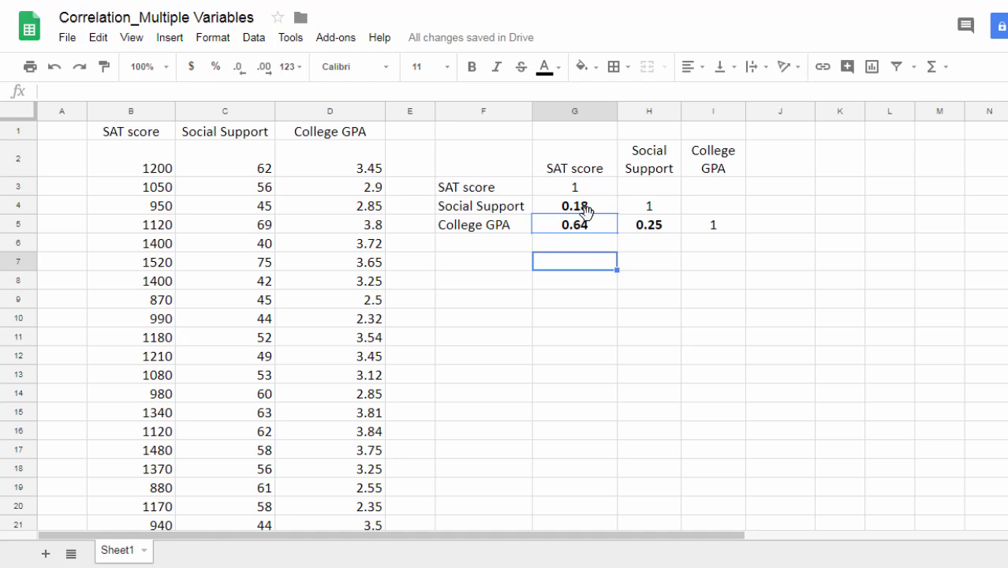
left_click(583, 210)
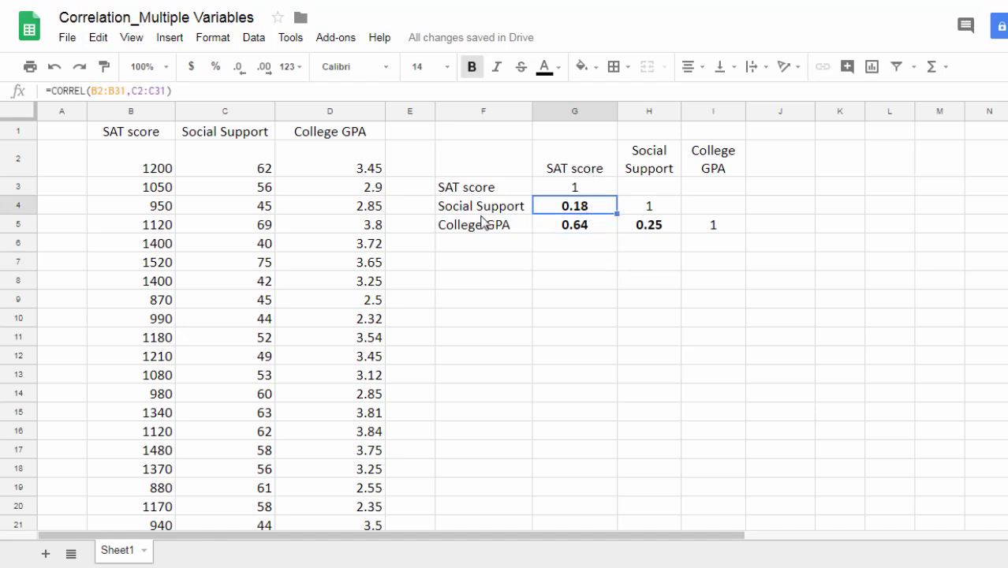
left_click(582, 223)
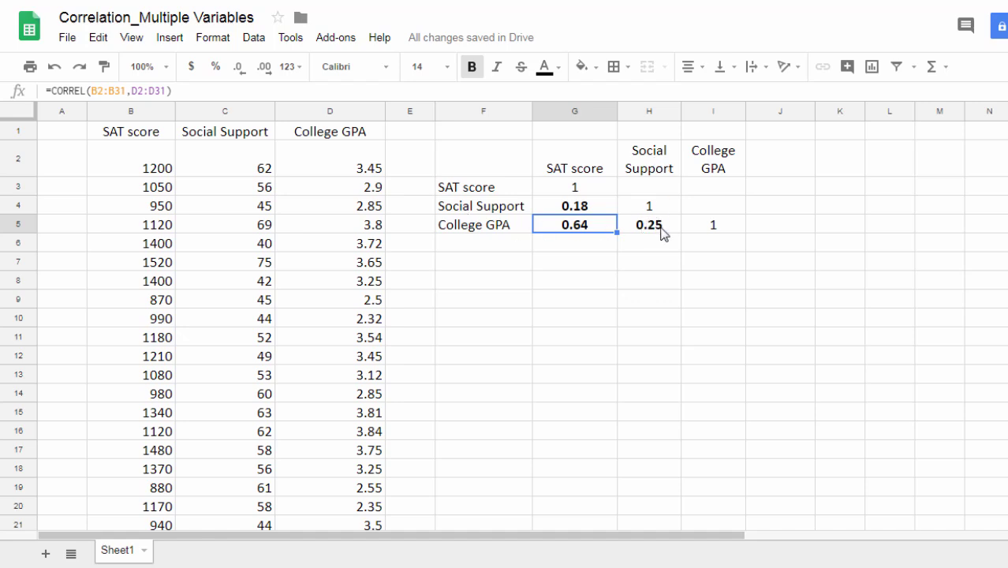
left_click(513, 205)
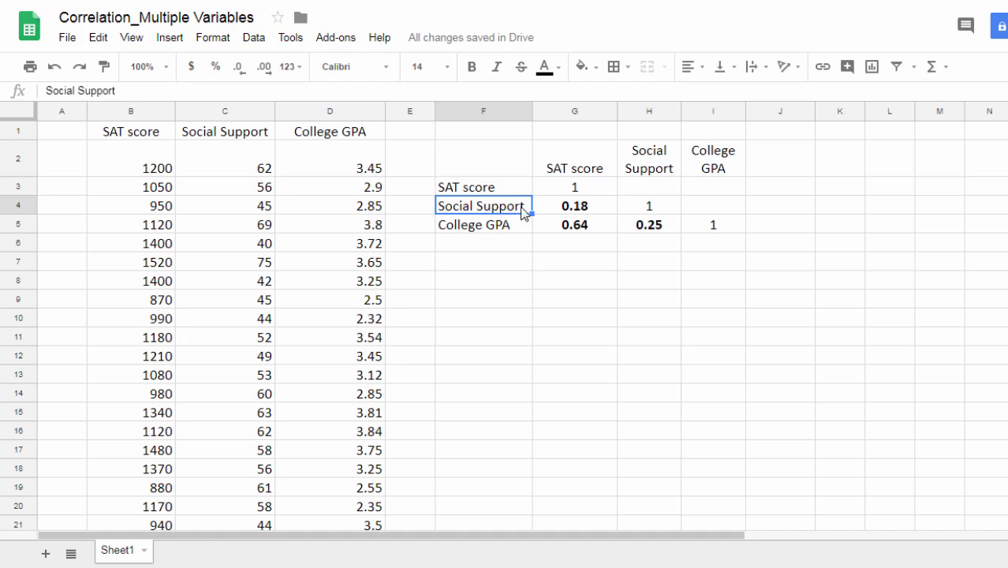
left_click(590, 172)
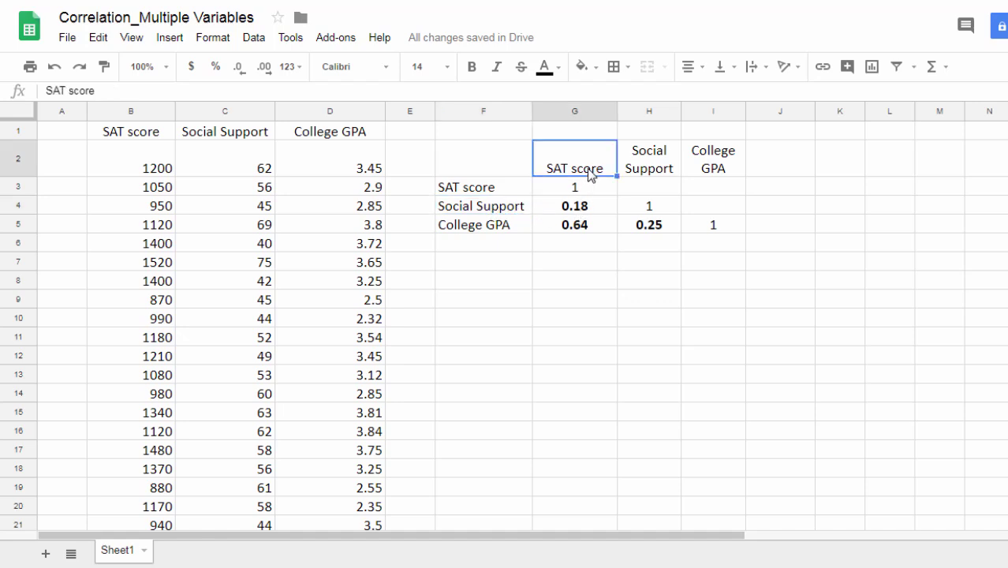
left_click(522, 207)
left_click(576, 210)
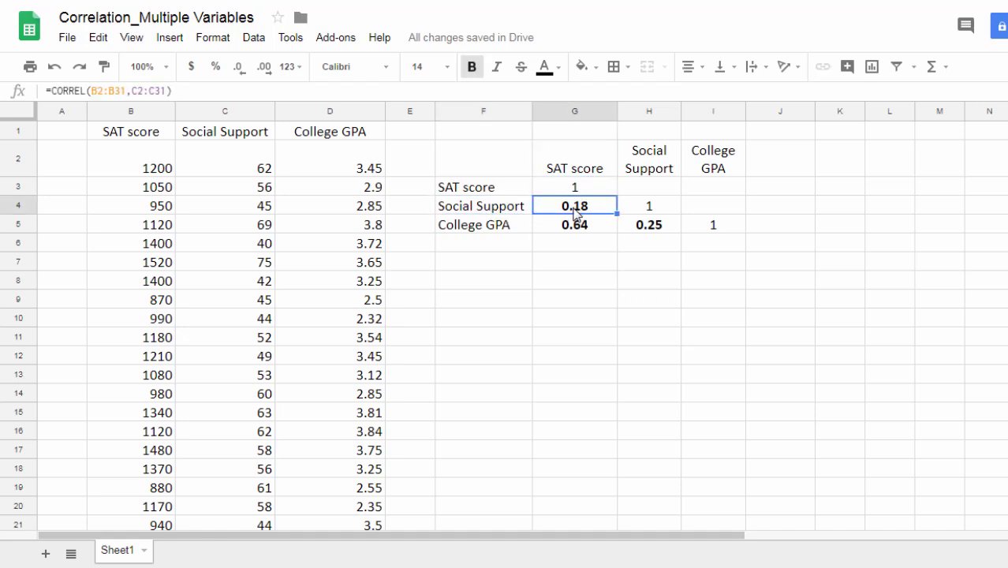
left_click(654, 226)
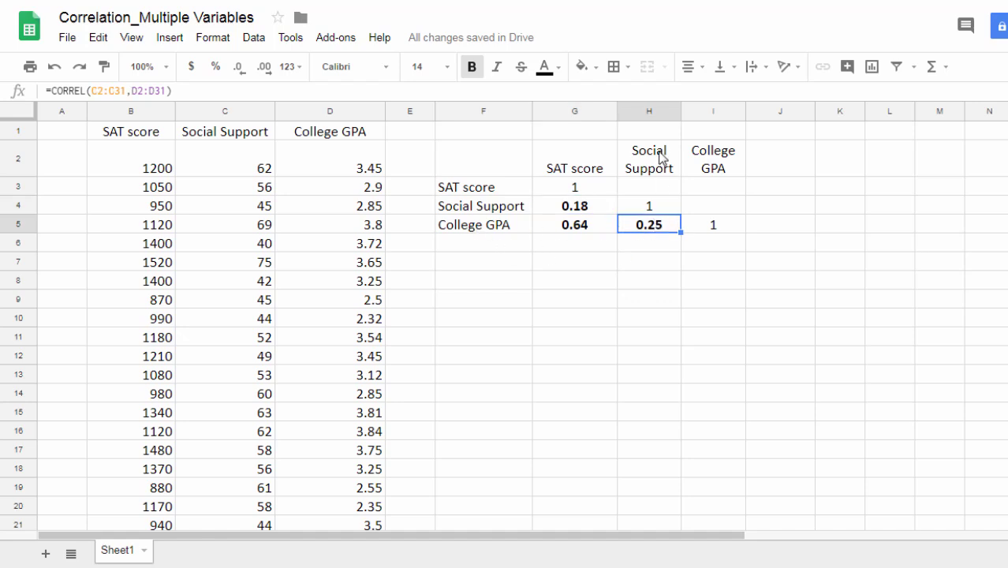
left_click(552, 225)
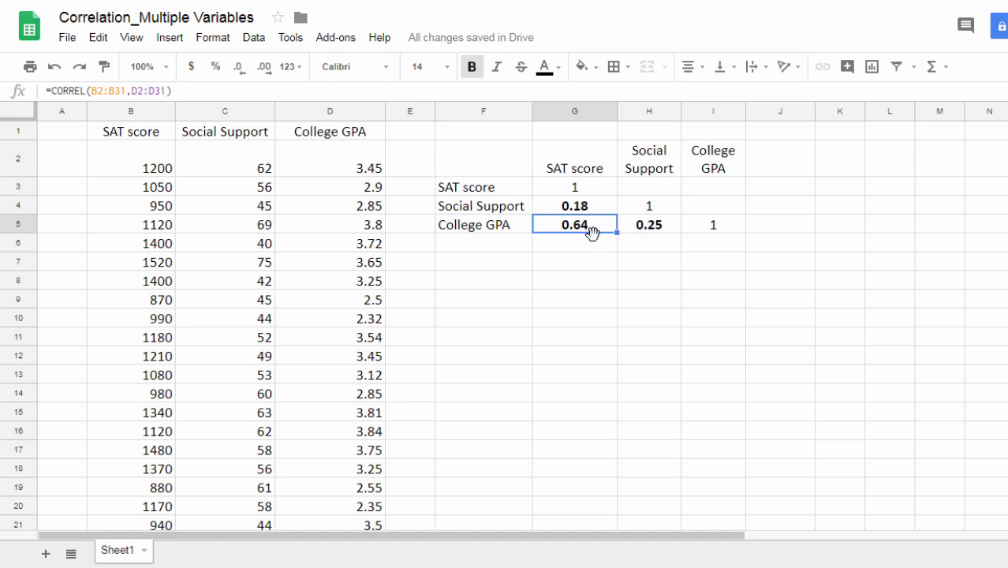
left_click(561, 169)
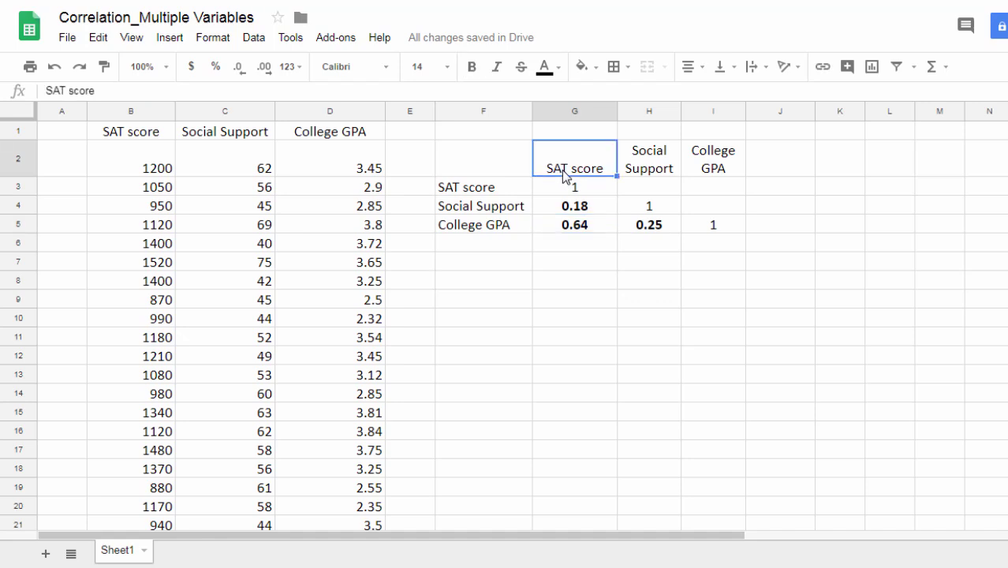
left_click(505, 228)
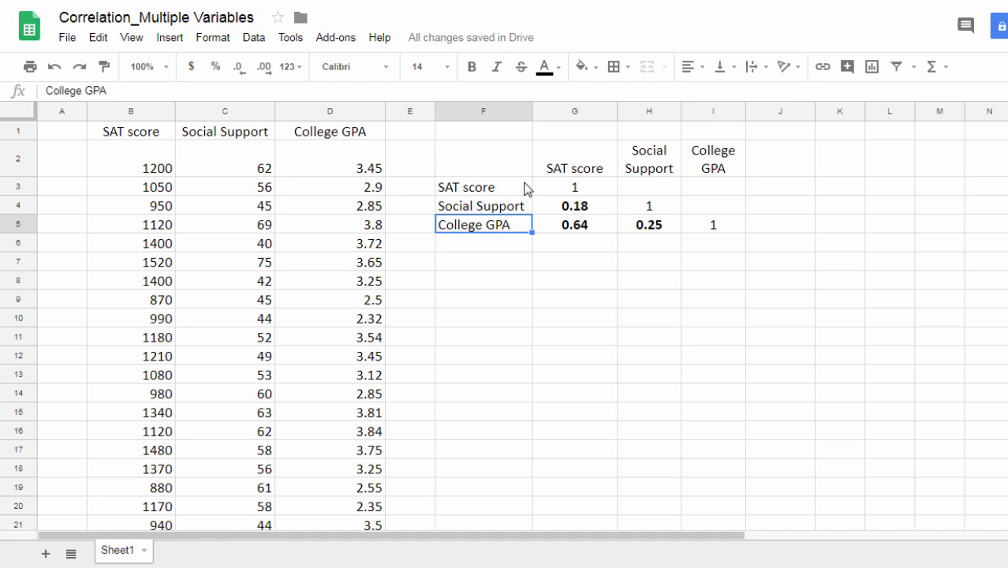
Step: Add an outer border around the correlation matrix in F2:I5
left_click_drag(505, 167, 719, 221)
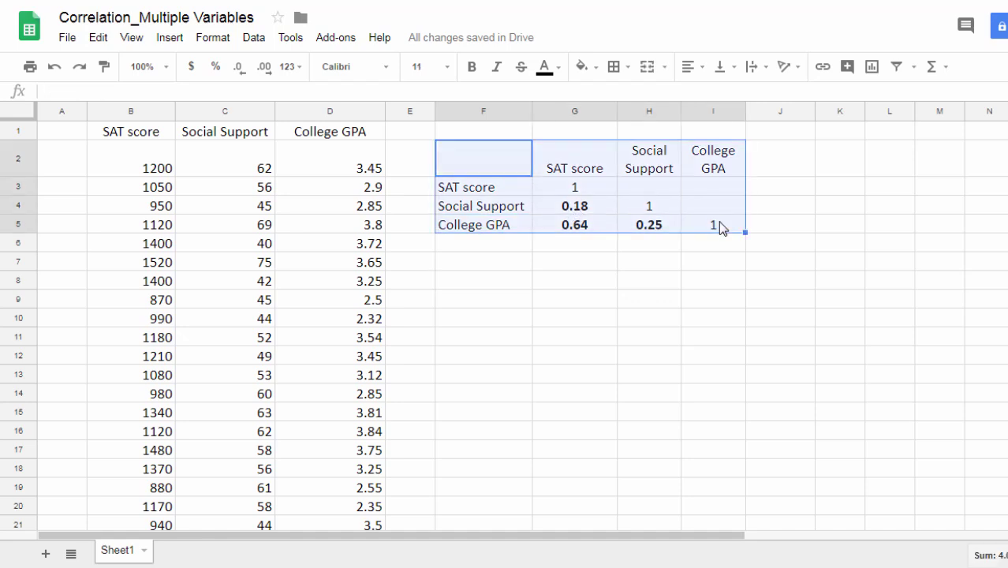
left_click(615, 67)
left_click(726, 104)
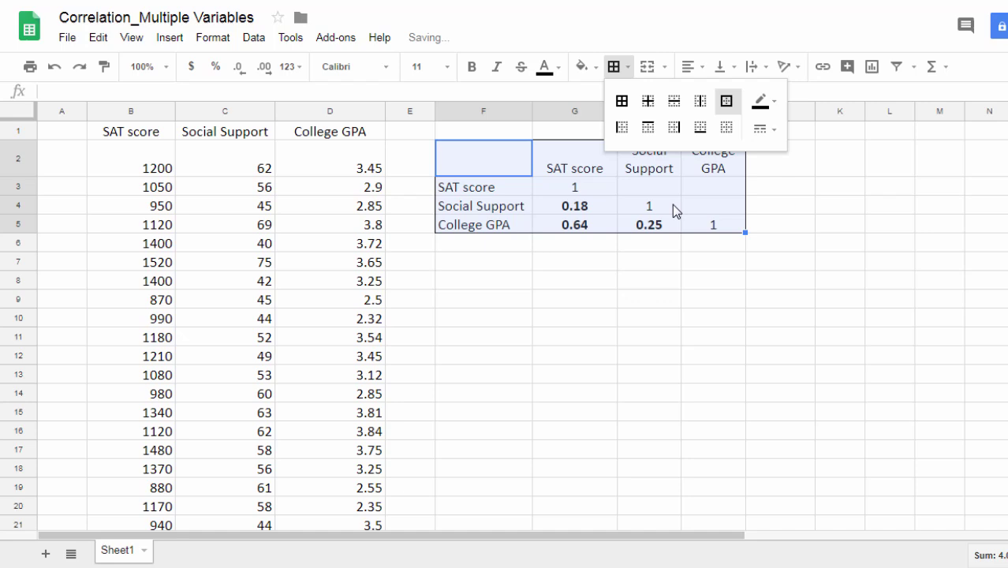
left_click(672, 204)
Step: Add a top border to G3:I3 to separate the column headings from the matrix values
left_click_drag(574, 193, 697, 189)
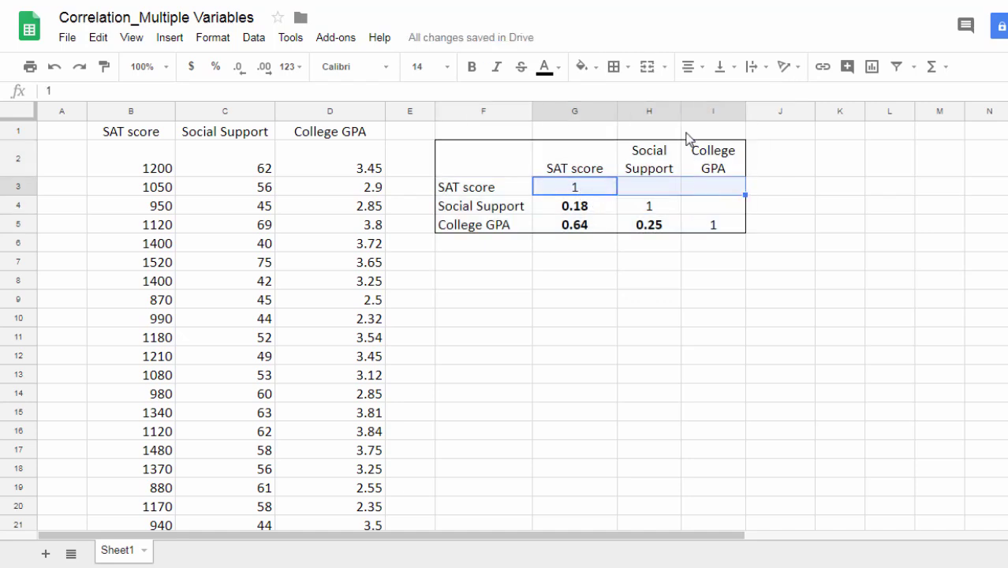
left_click(629, 70)
left_click(647, 127)
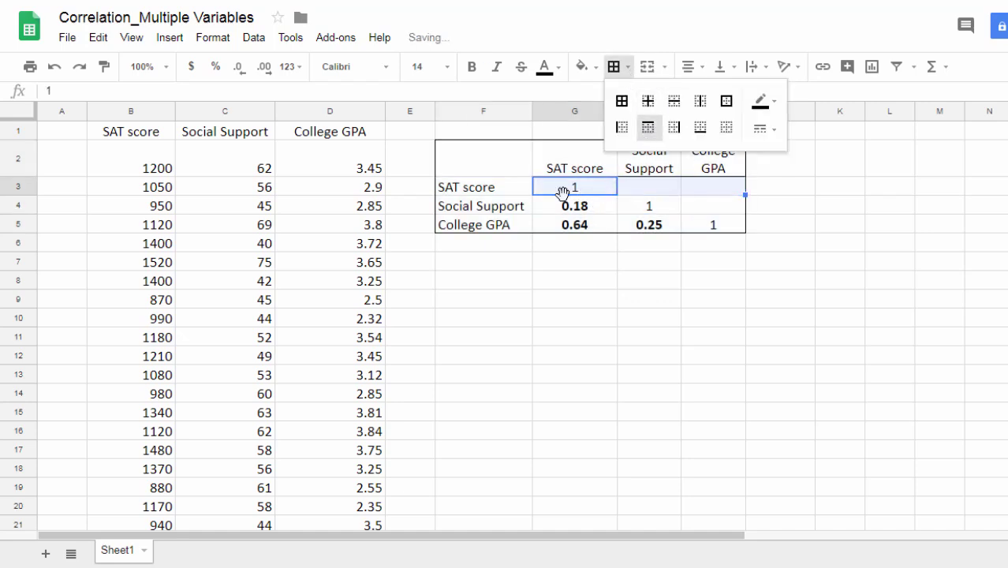
left_click(561, 194)
Step: Add a right border to the row labels in F3:F5
left_click_drag(517, 194, 522, 225)
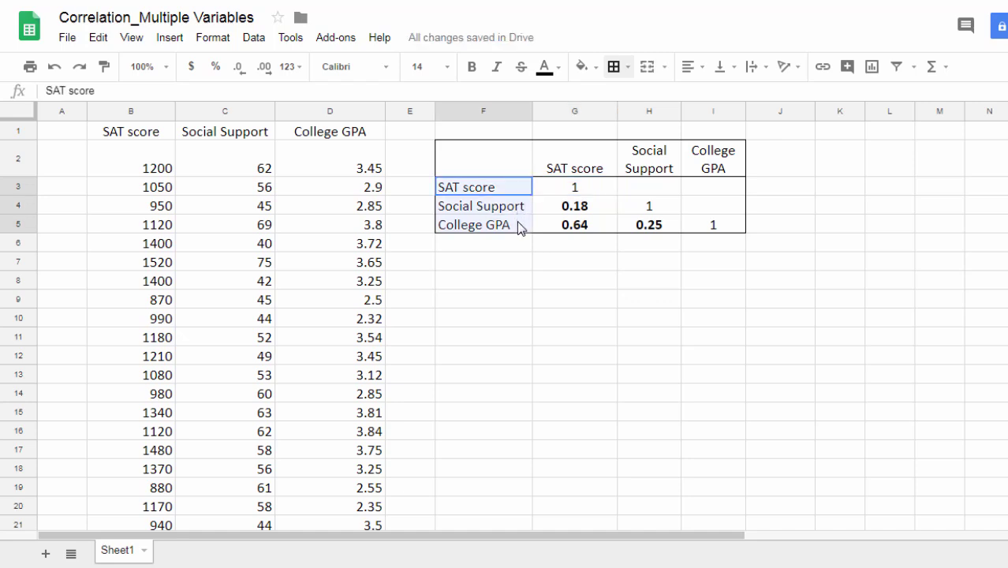
left_click(628, 67)
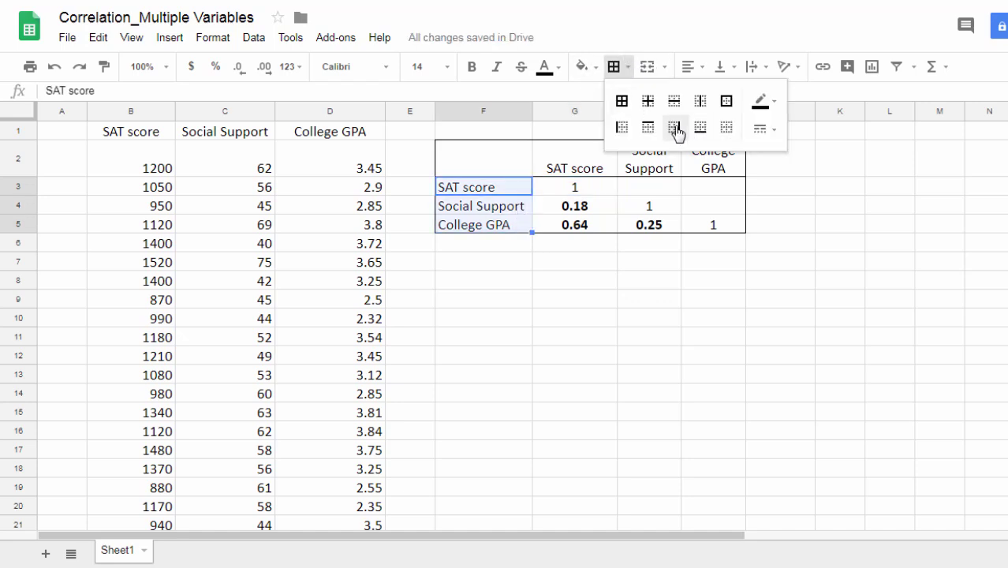
left_click(674, 127)
Step: Fill the correlation cells G4, G5 and H5 with a medium blue
left_click_drag(591, 210, 617, 228)
left_click(654, 228, "ctrl")
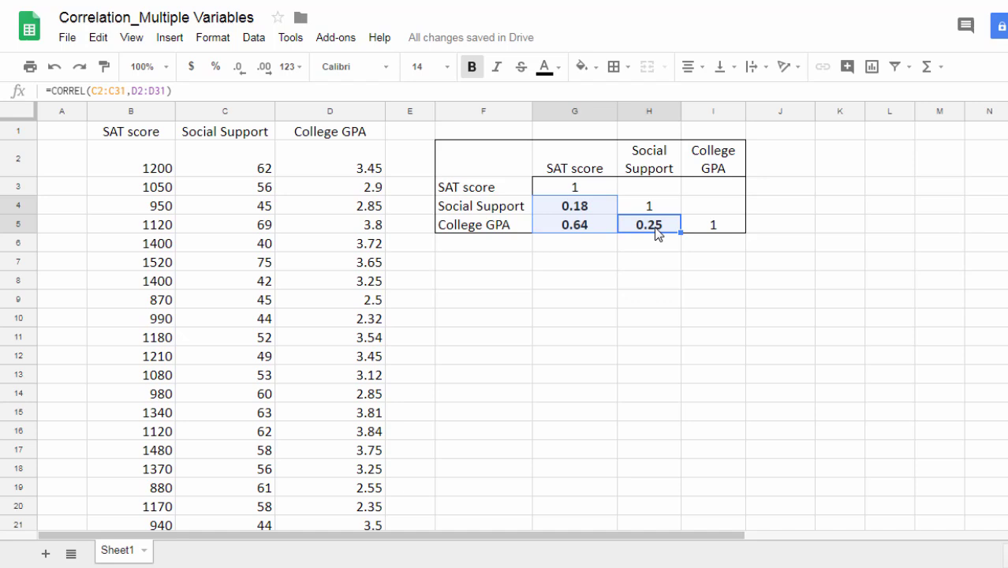
left_click(595, 68)
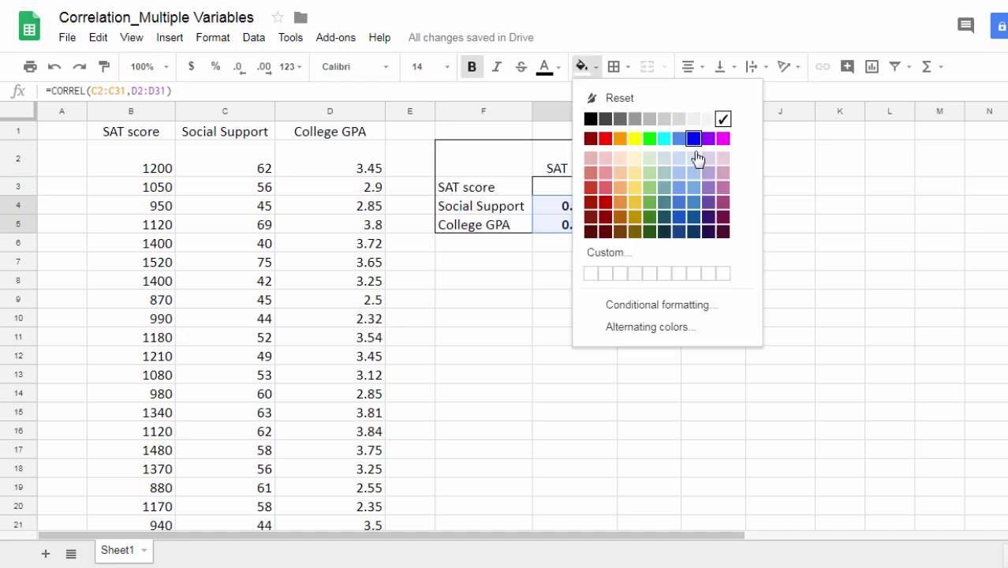
left_click(679, 186)
left_click(624, 270)
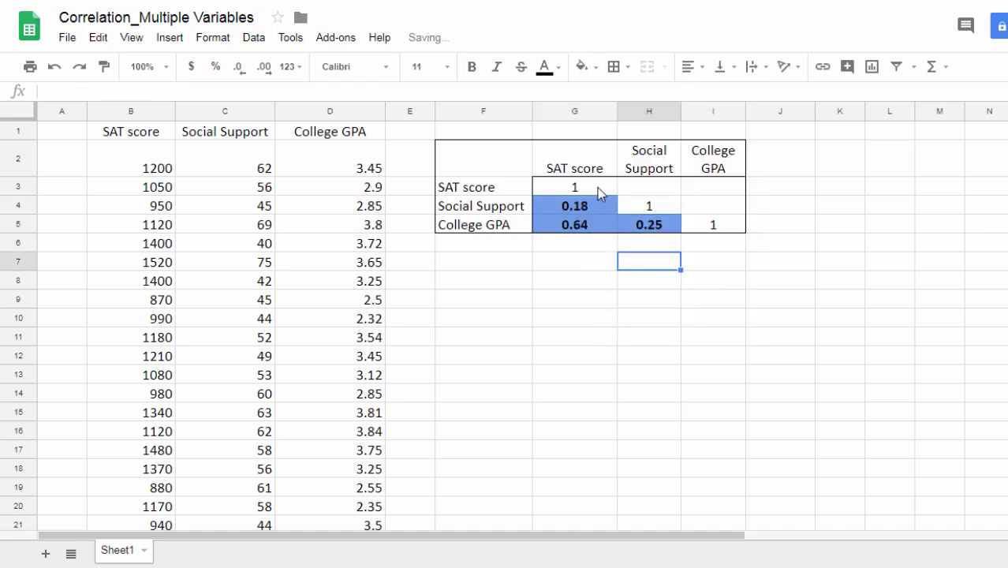
Step: Fill the diagonal cells and the empty cells above the diagonal in G3:I5 with light grey
left_click_drag(597, 187, 718, 227)
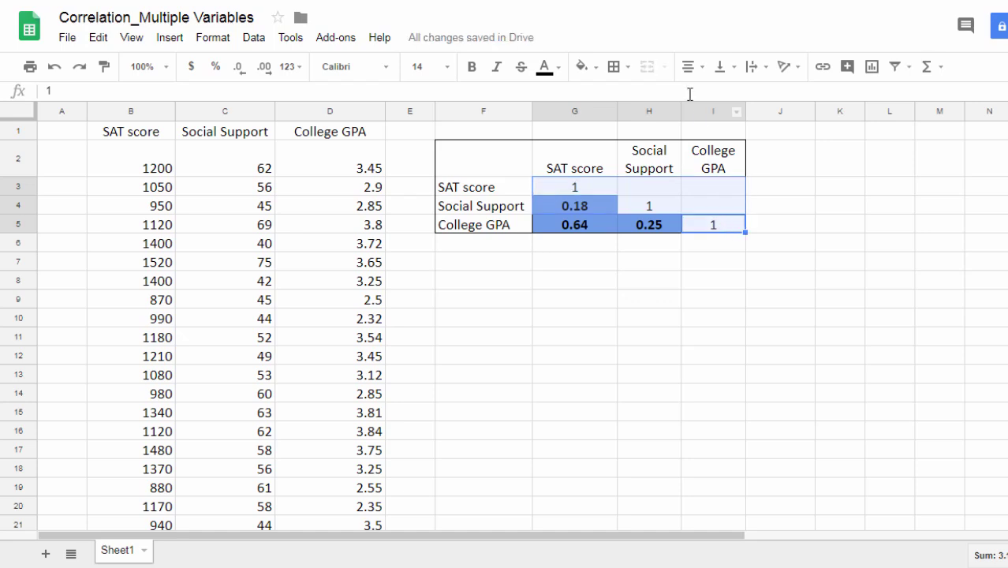
left_click(596, 68)
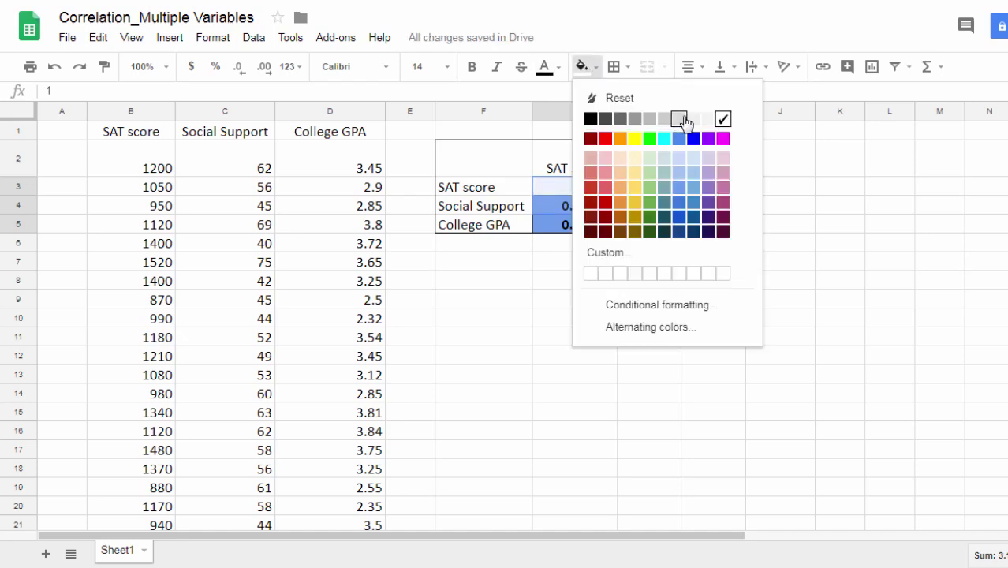
left_click(678, 119)
left_click(649, 280)
Step: Fill the SAT score and Social Support correlation in G4 with the same blue as G5 and H5
left_click(580, 213)
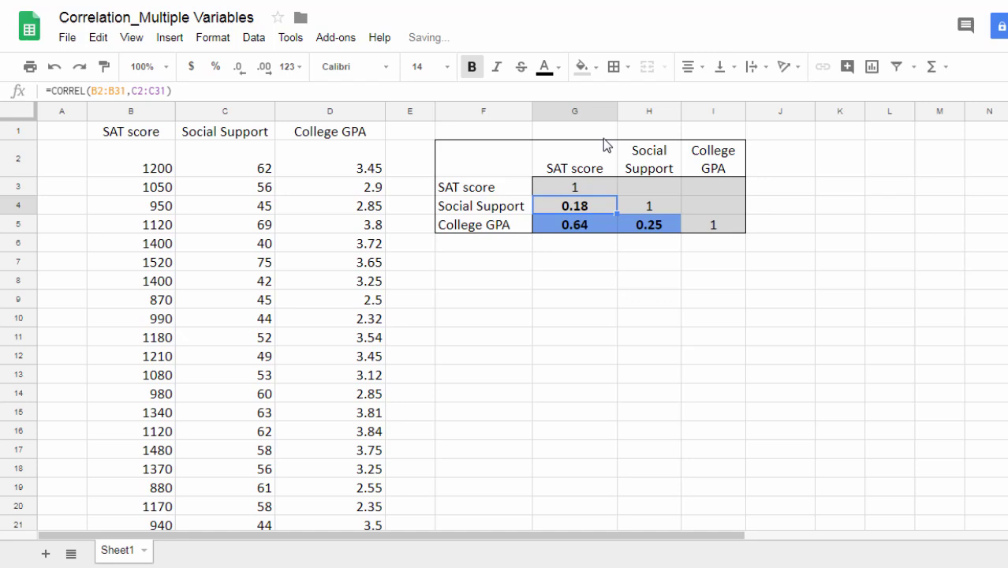
left_click(587, 68)
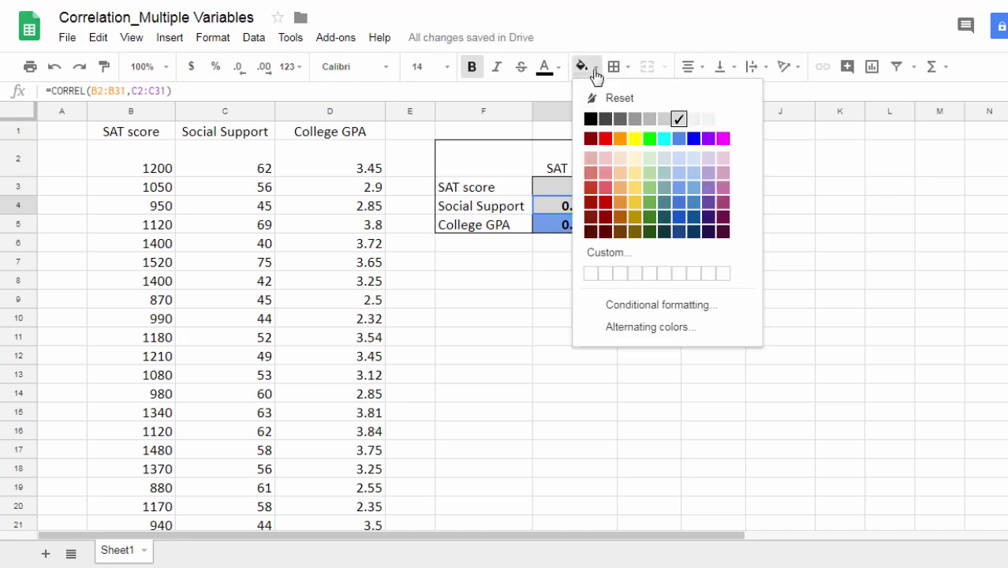
left_click(697, 175)
left_click(595, 279)
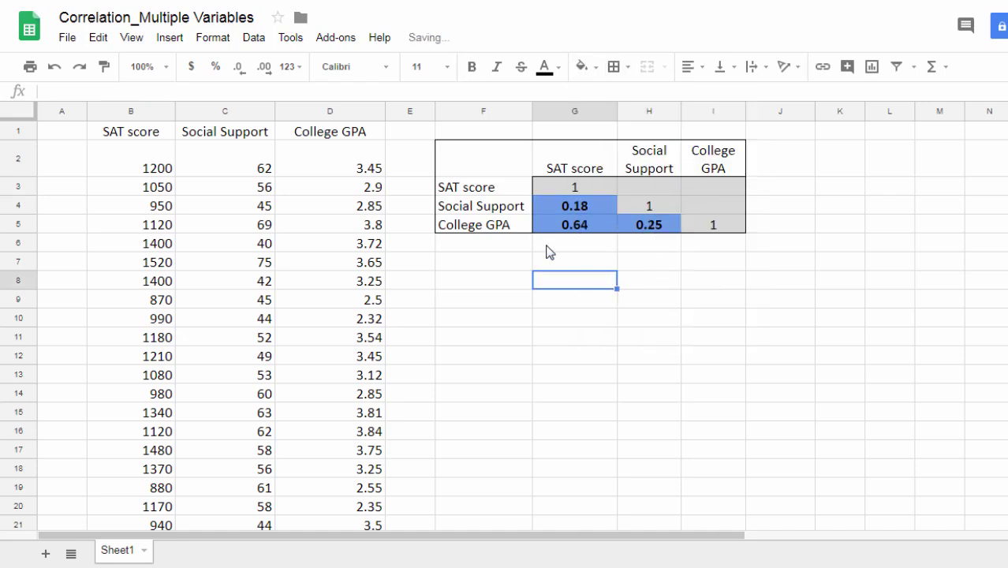
Step: Italicize the column headings in G2:I2 and the row labels in F3:F5
left_click_drag(599, 157, 714, 162)
left_click_drag(465, 191, 461, 225)
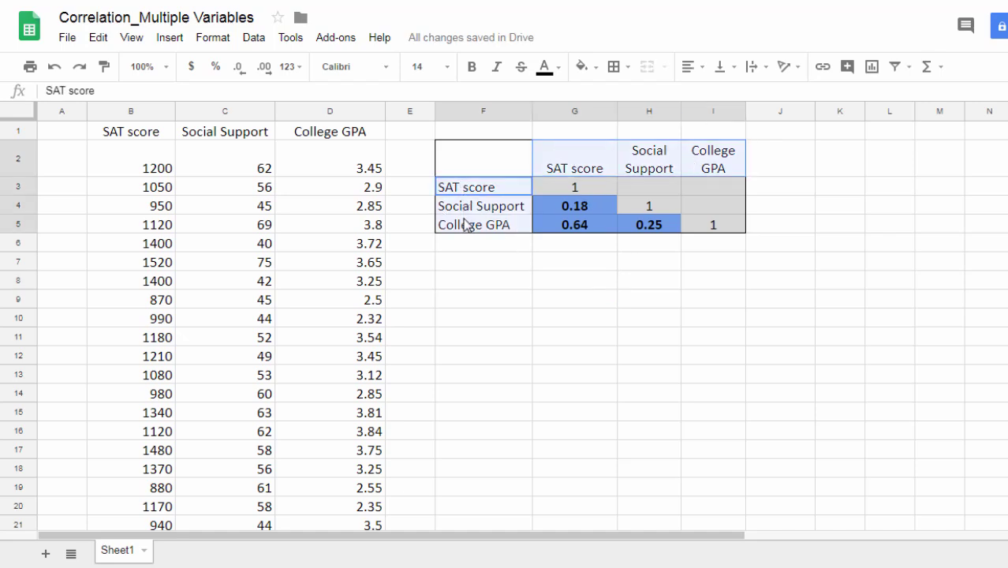
left_click(496, 66)
left_click(601, 356)
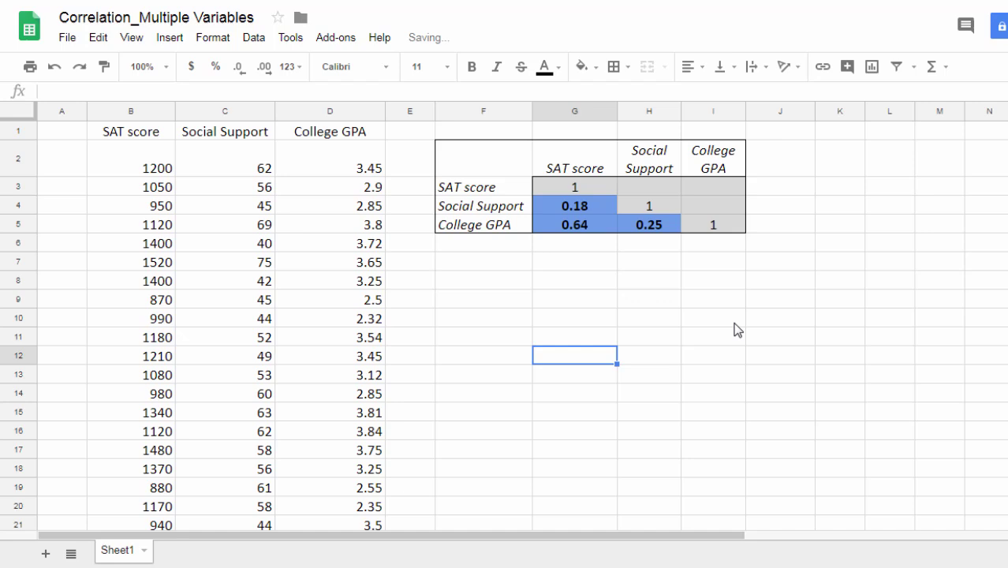